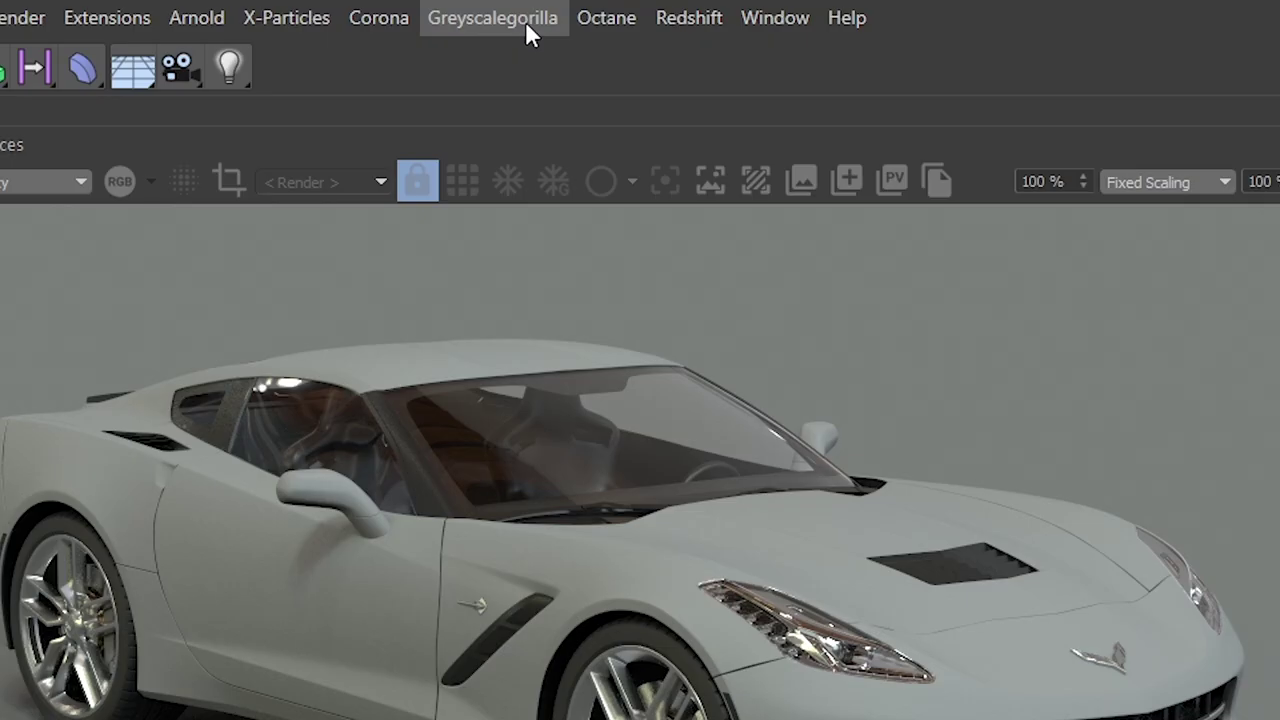
- Open the Greyscalegorilla Plus Library asset browser and move its window aside
click(533, 20)
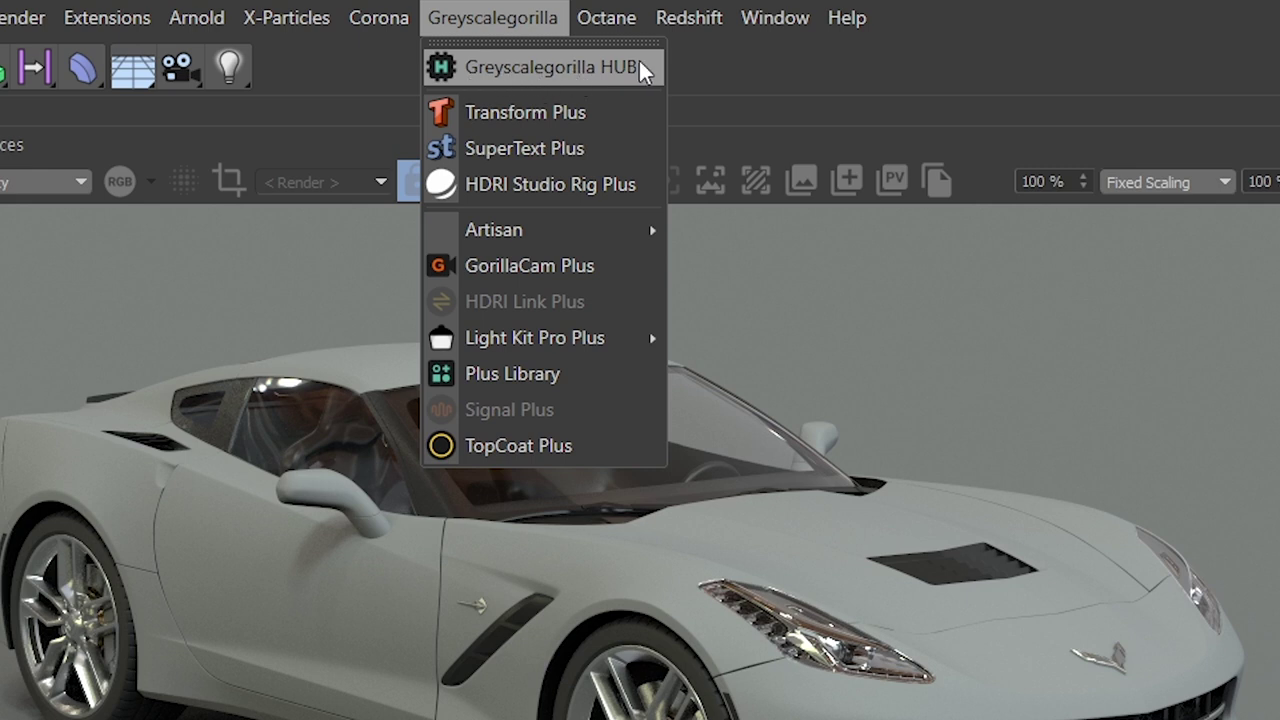
click(512, 373)
drag(841, 147, 498, 182)
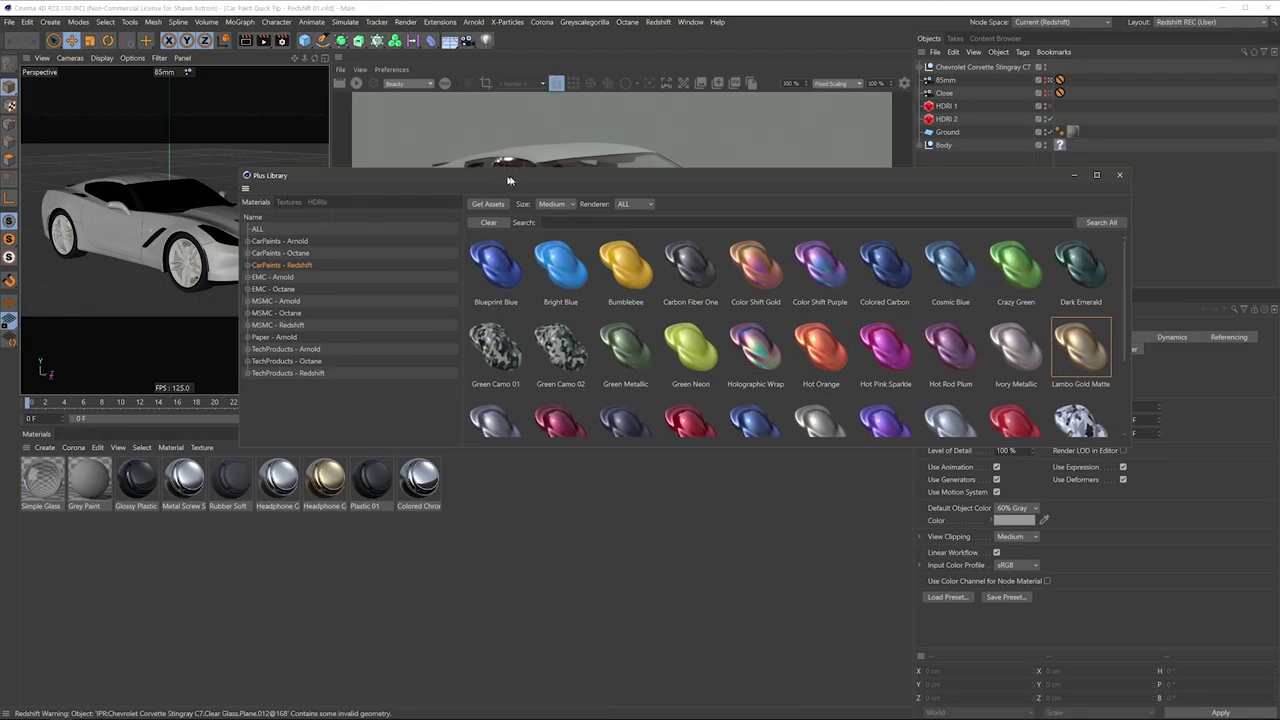
drag(503, 175, 531, 173)
- Show the CarPaints - Redshift materials and dock the Plus Library in the bottom panel
click(310, 251)
click(321, 264)
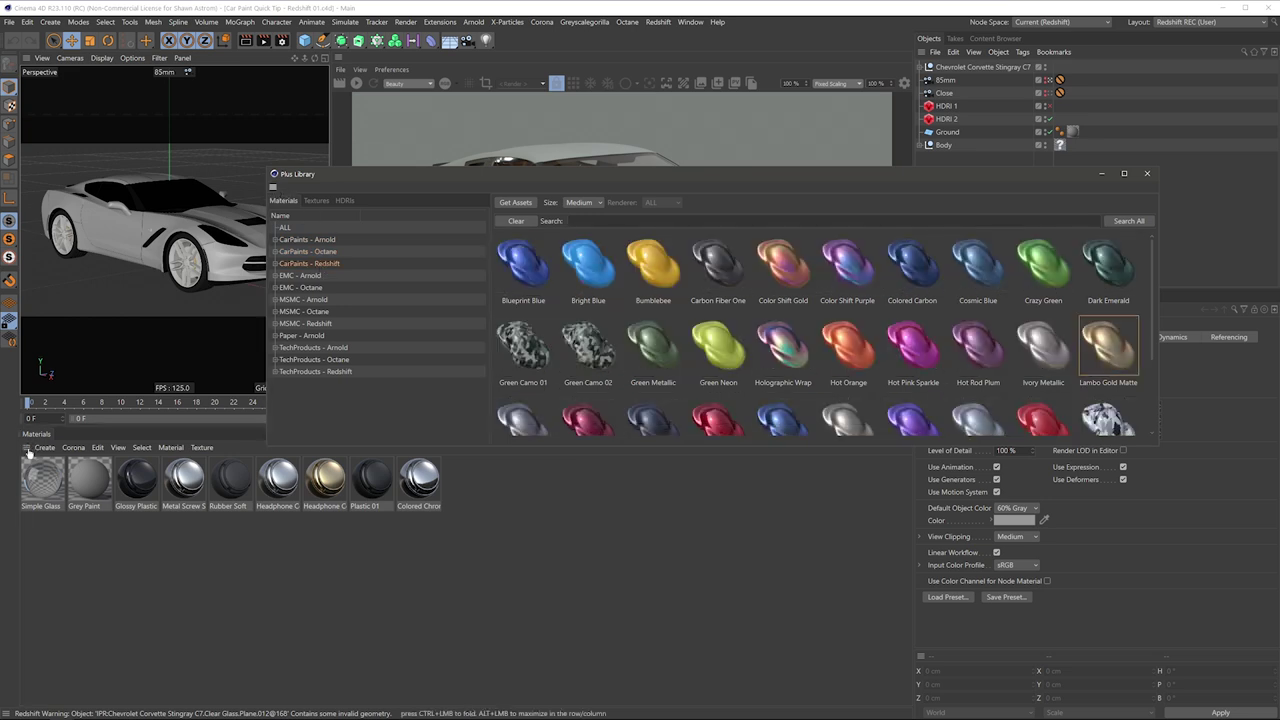
drag(28, 450, 30, 452)
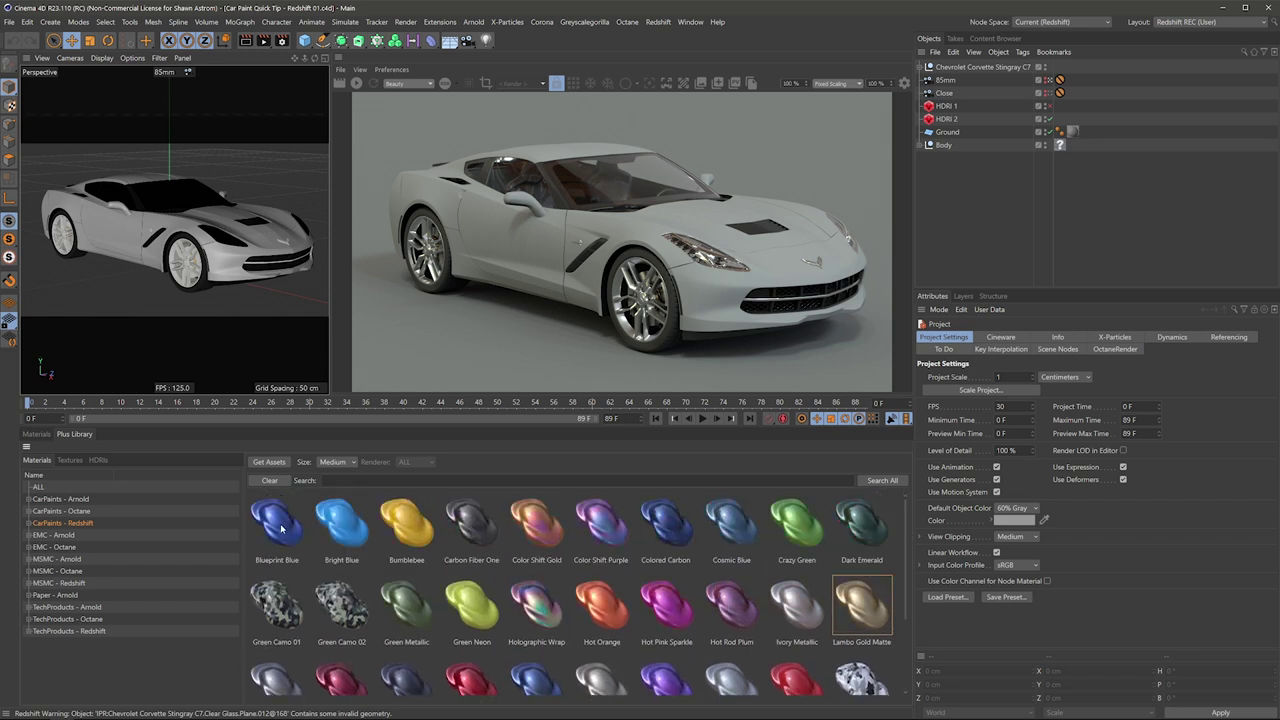
click(659, 22)
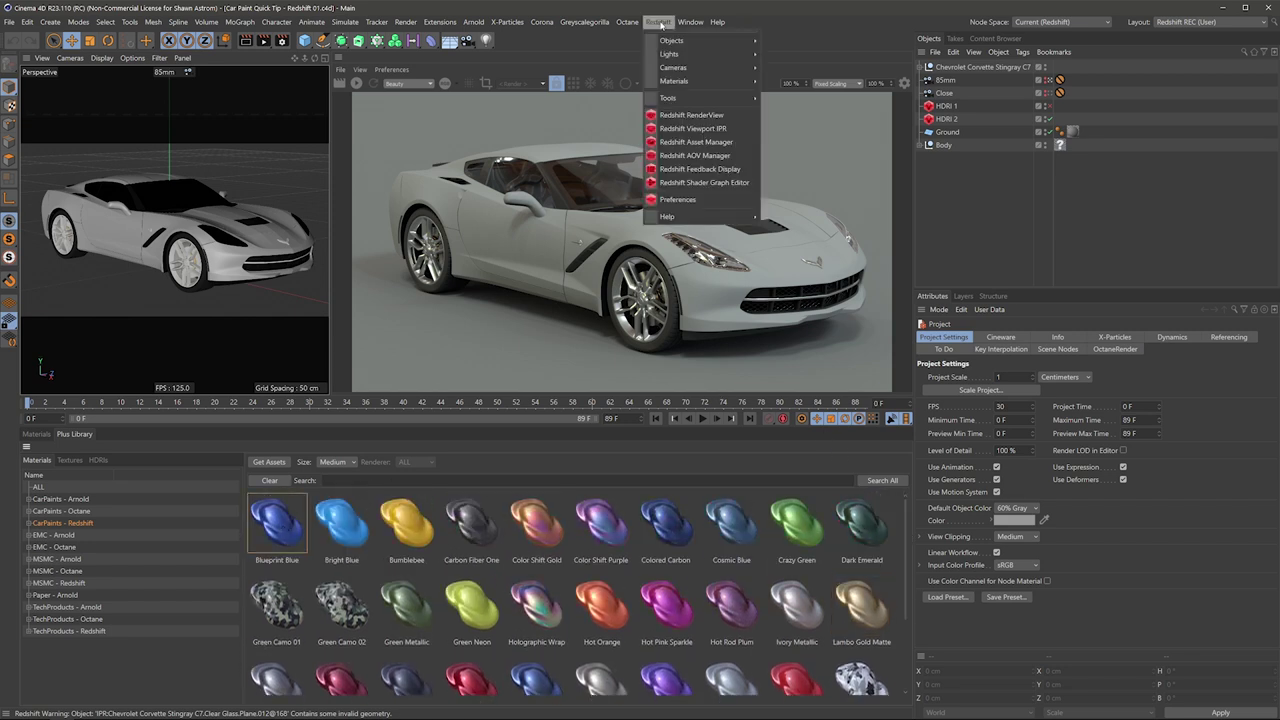
click(677, 199)
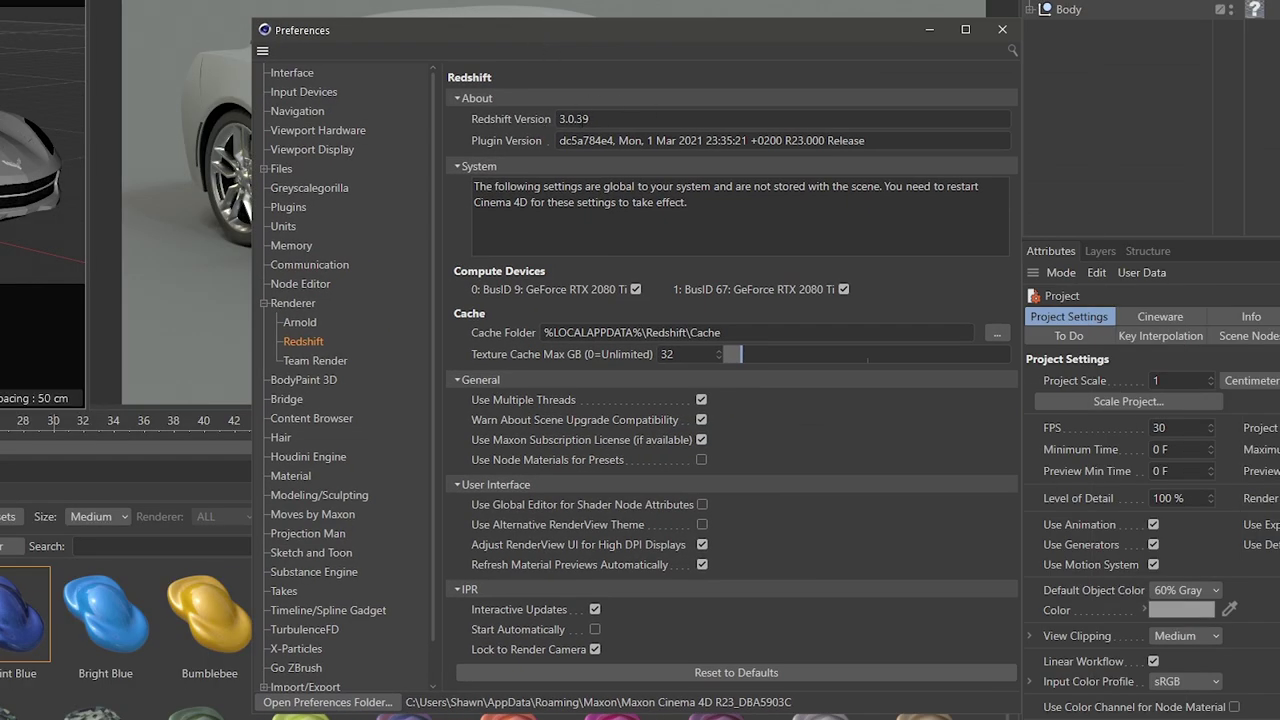
drag(592, 118, 525, 122)
click(1002, 29)
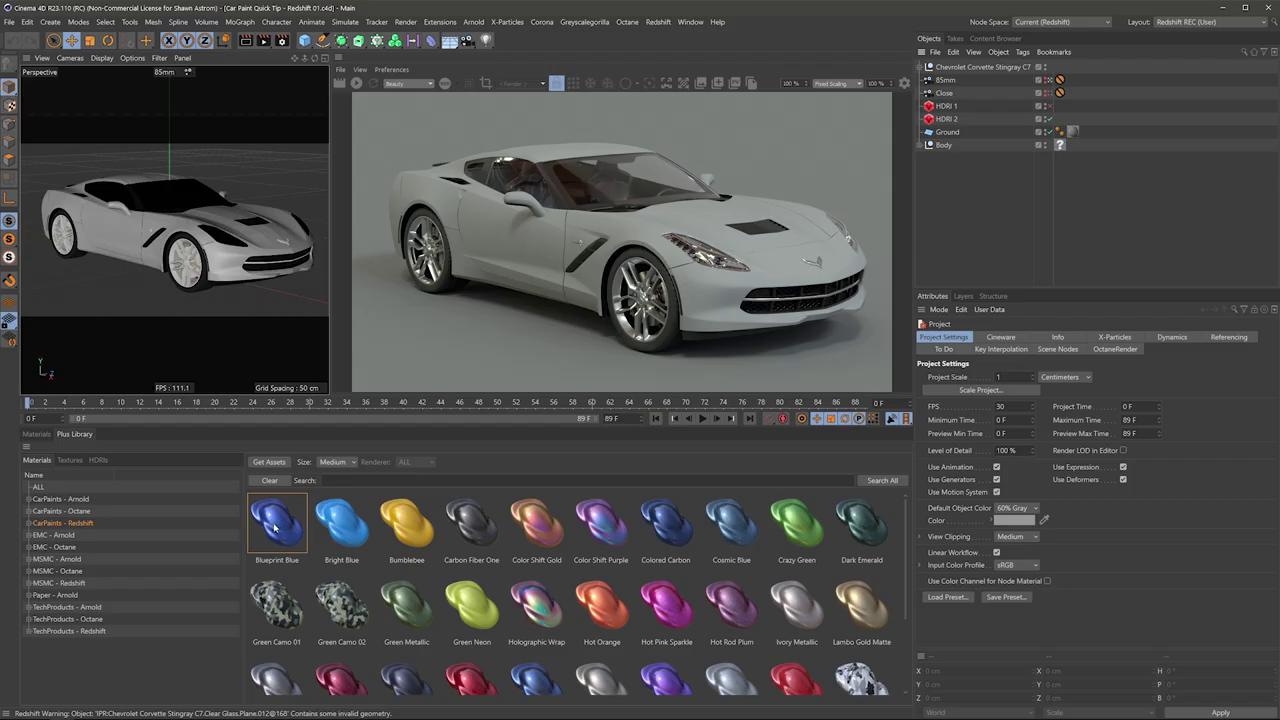
drag(278, 527, 1060, 146)
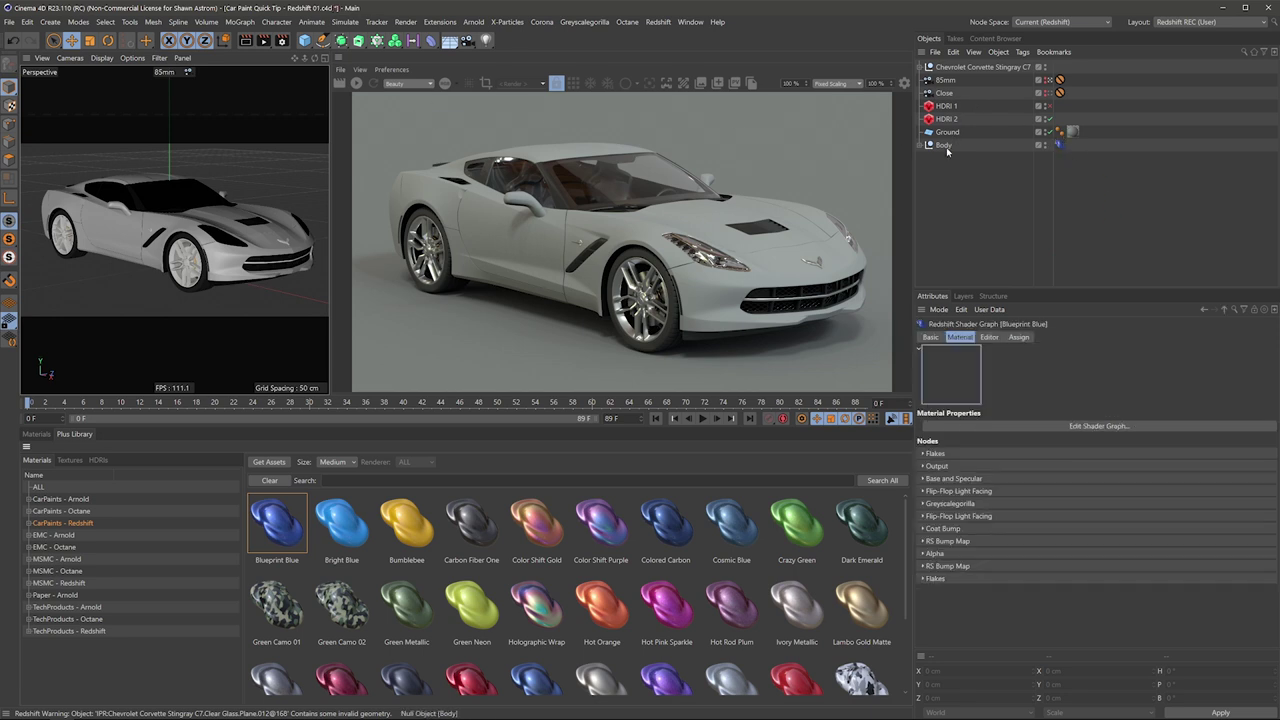
- Start the Redshift IPR render of the Blueprint Blue Corvette
click(920, 145)
click(920, 145)
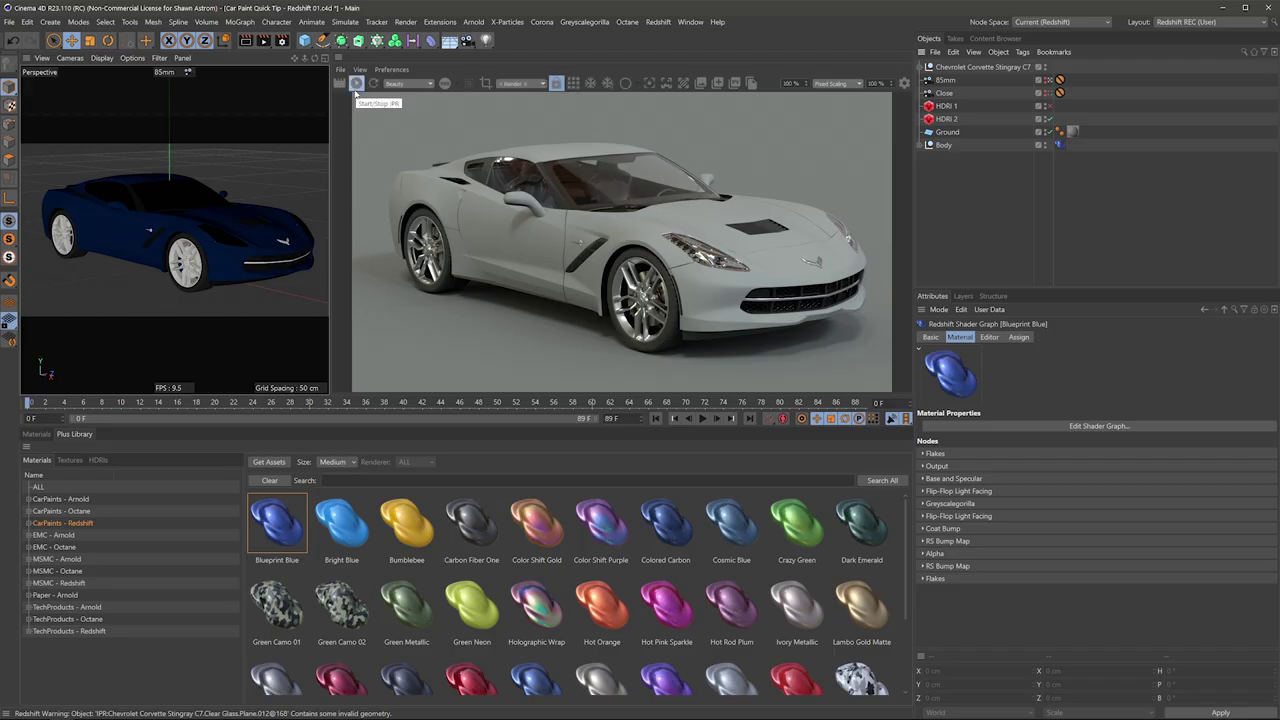
click(356, 84)
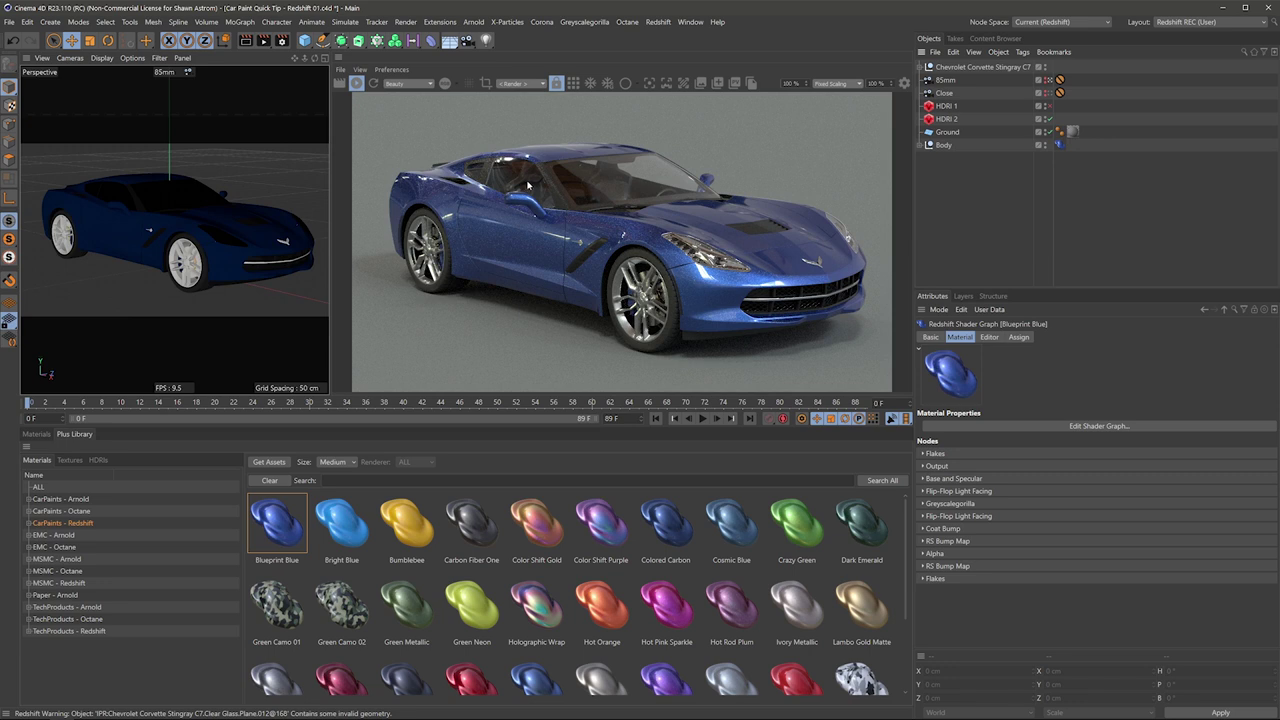
- Apply Hot Orange, then Magnetic Grey to Body, view through the Close camera, and open its shader graph
scroll(910, 553, down, 1)
drag(603, 572, 1060, 145)
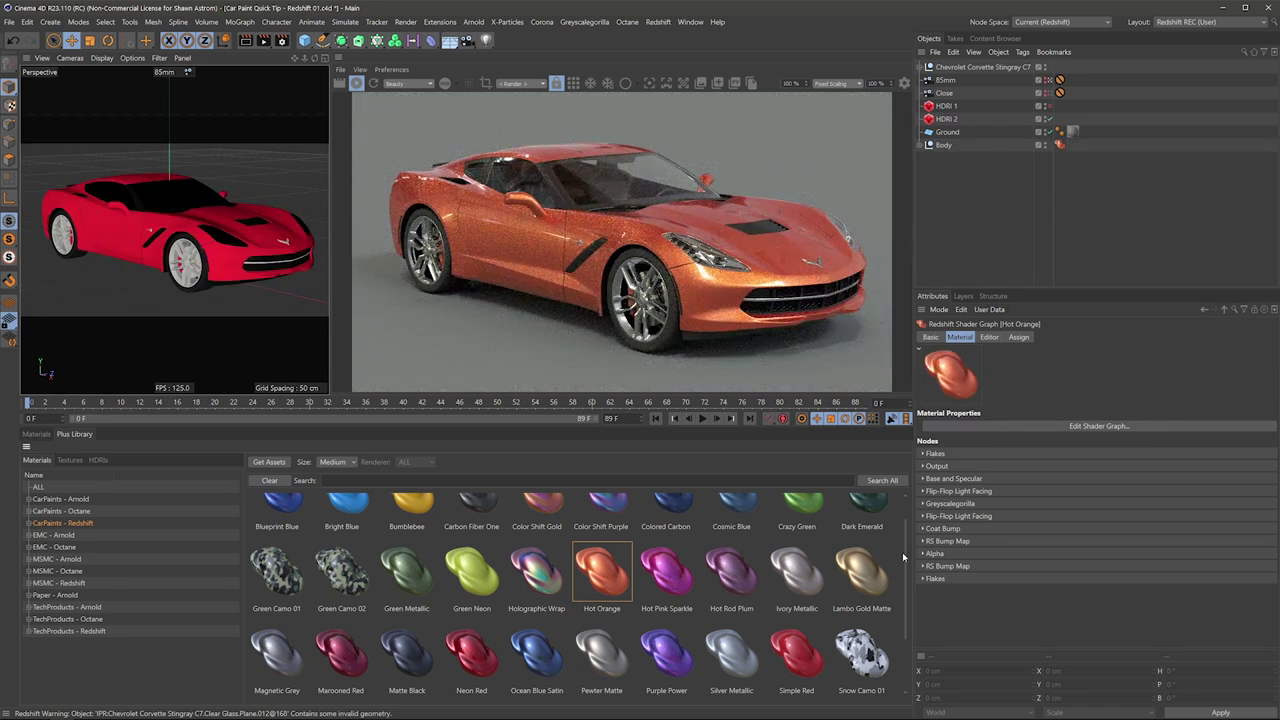
scroll(908, 562, down, 1)
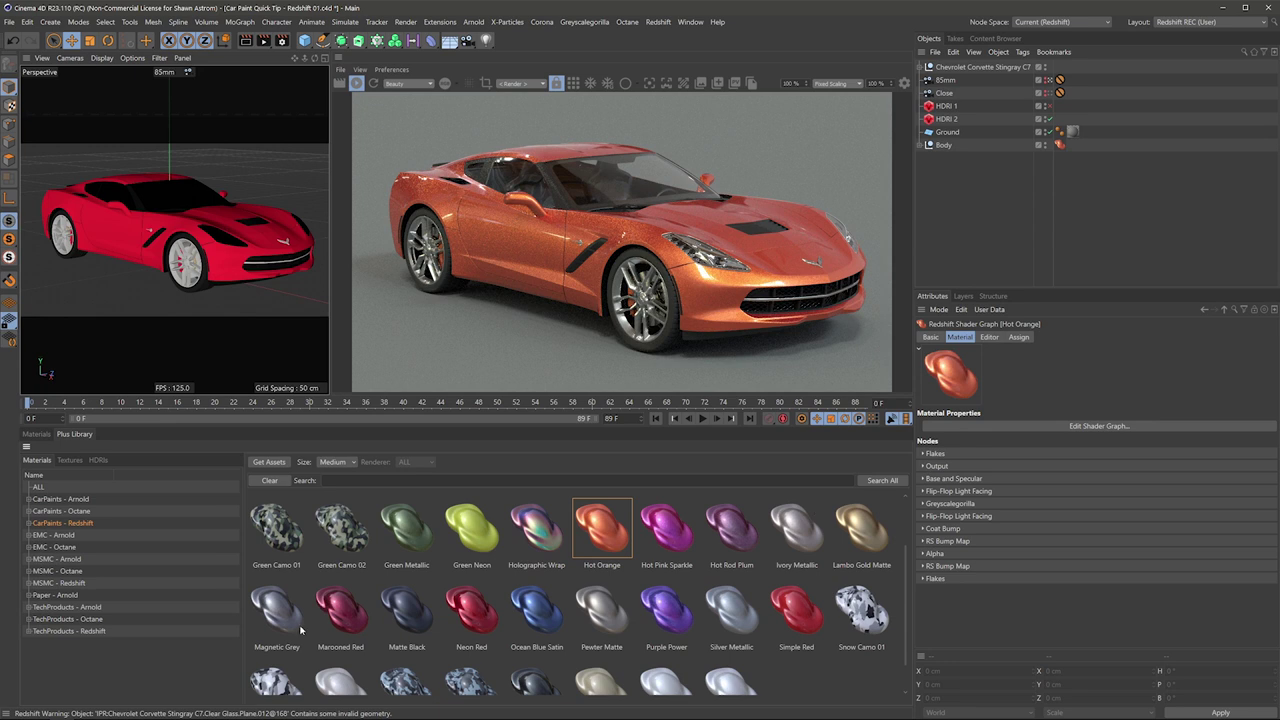
drag(278, 622, 1064, 148)
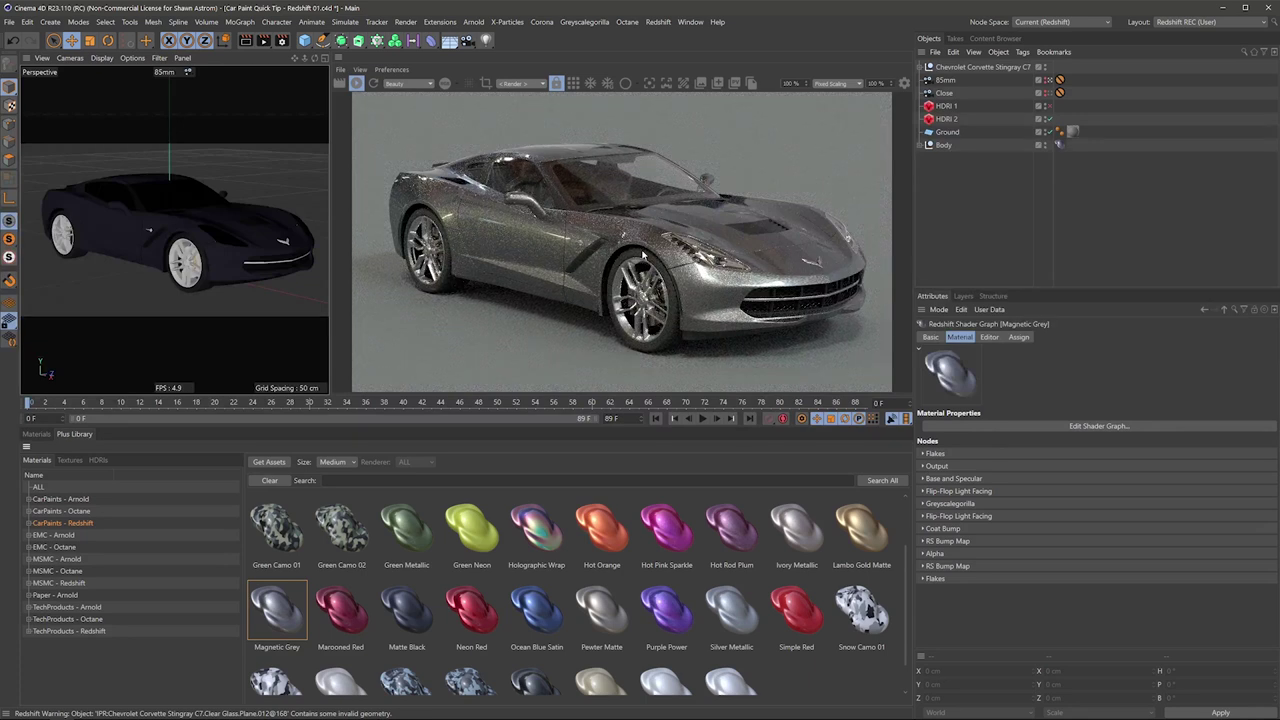
click(929, 93)
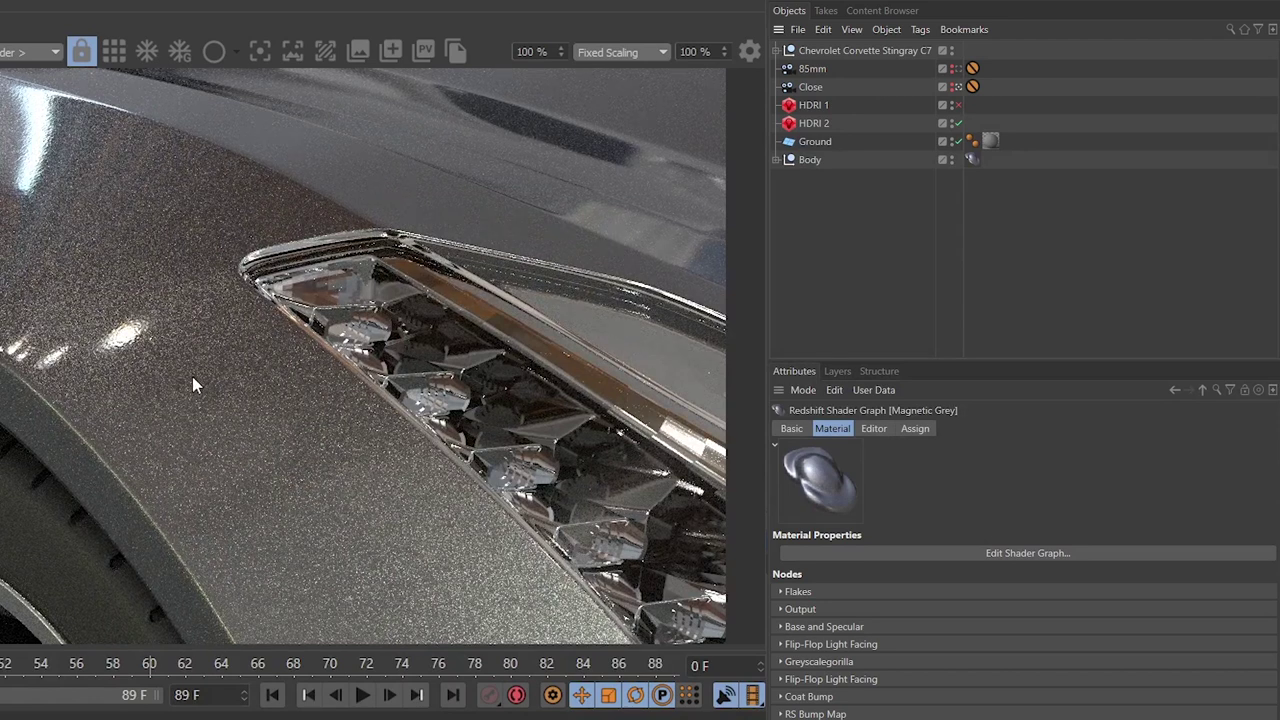
click(1028, 553)
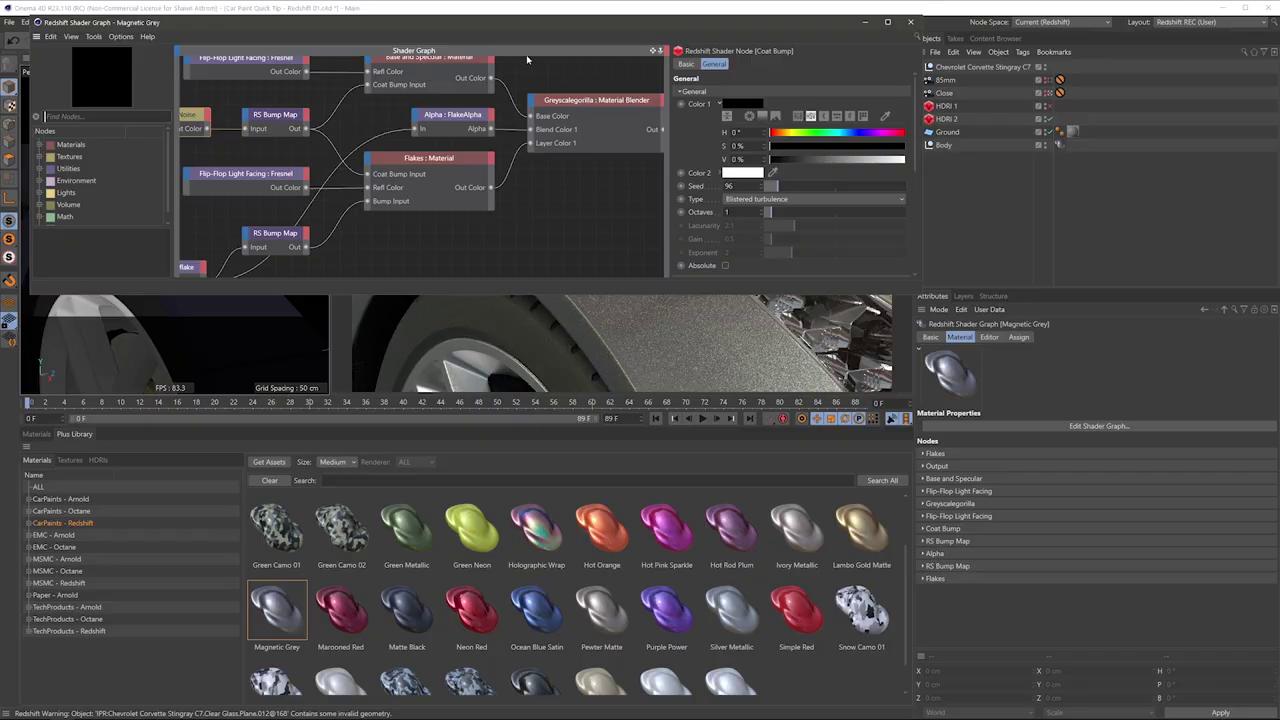
- Dock the shader graph as a bottom-panel tab and select the Flakes : gsg_flake node
drag(244, 24, 366, 77)
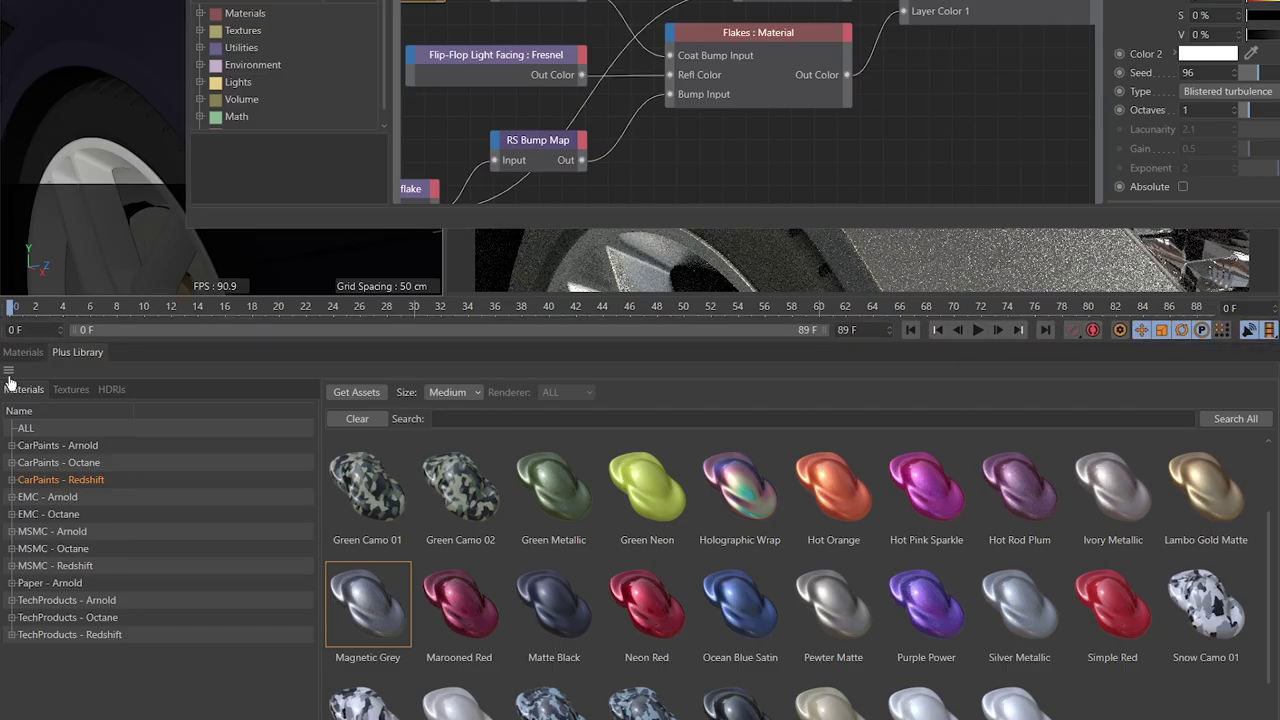
drag(158, 92, 197, 432)
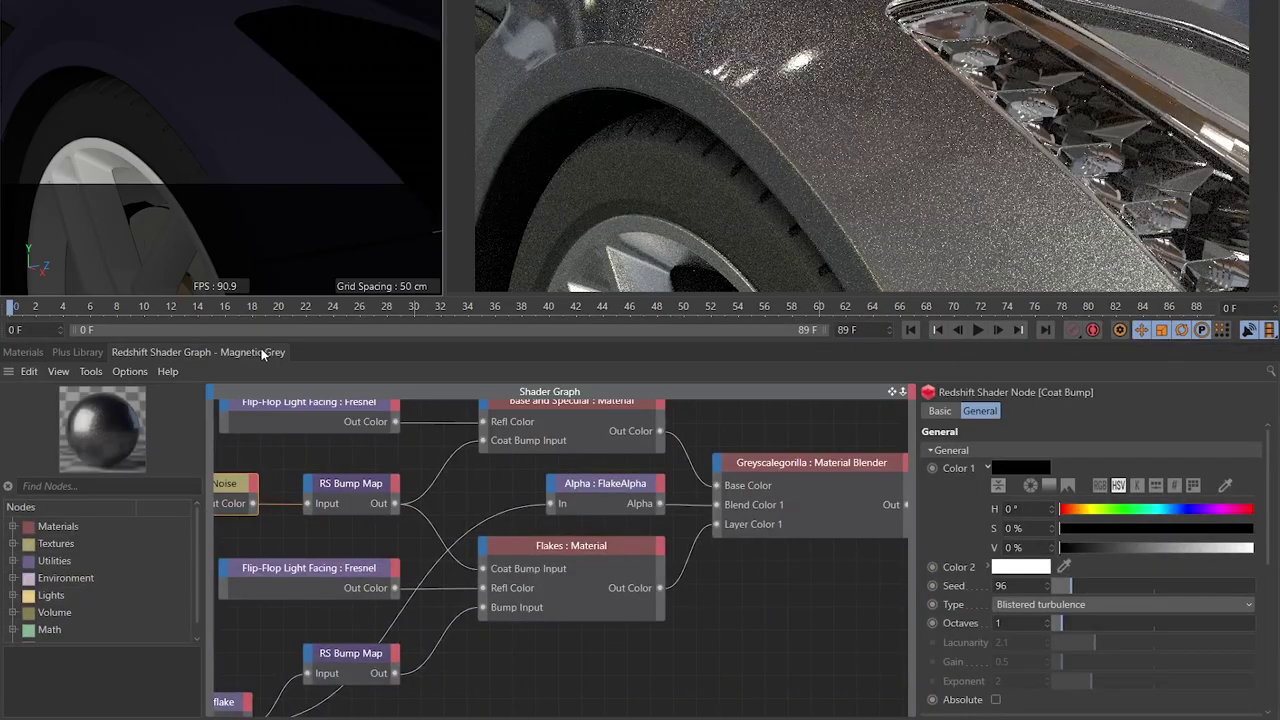
scroll(450, 500, down, 2)
middle_drag(428, 516, 612, 444)
click(393, 623)
middle_drag(445, 567, 374, 534)
scroll(387, 559, up, 1)
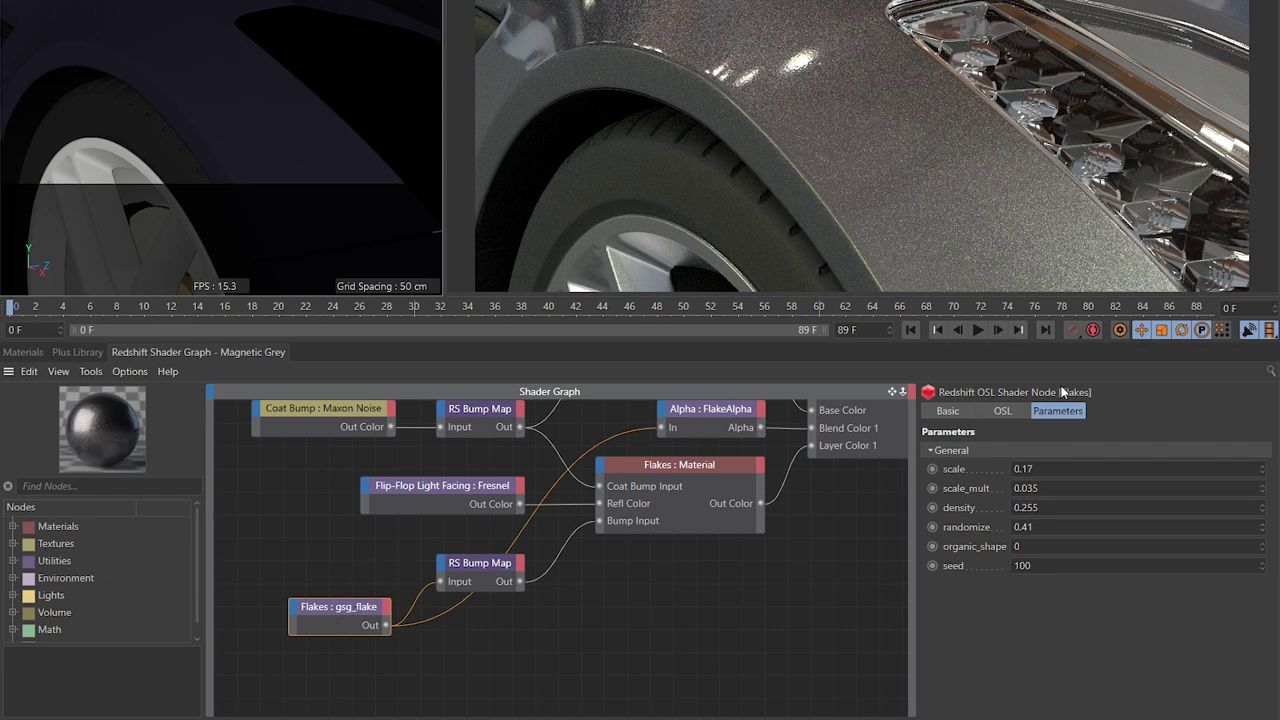
- Raise the Flakes node scale from 0.17 to 2
click(1102, 469)
text(2)
key(Return)
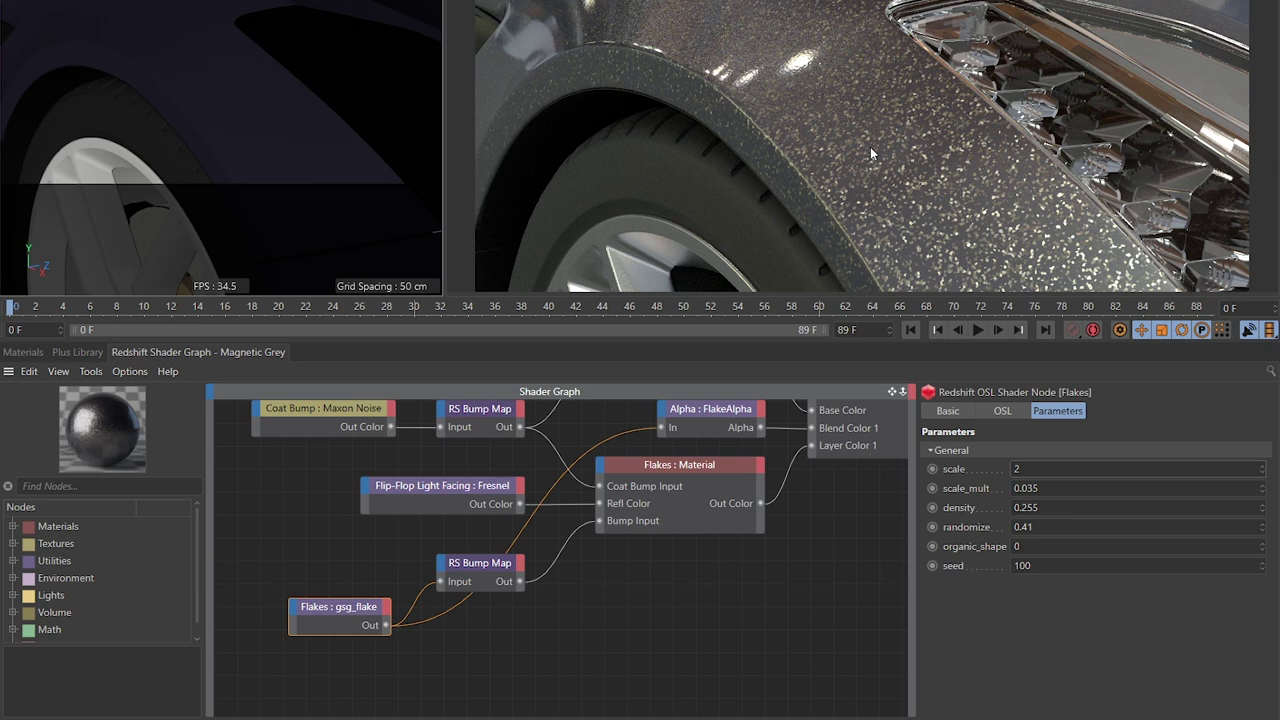
click(1059, 469)
click(1098, 505)
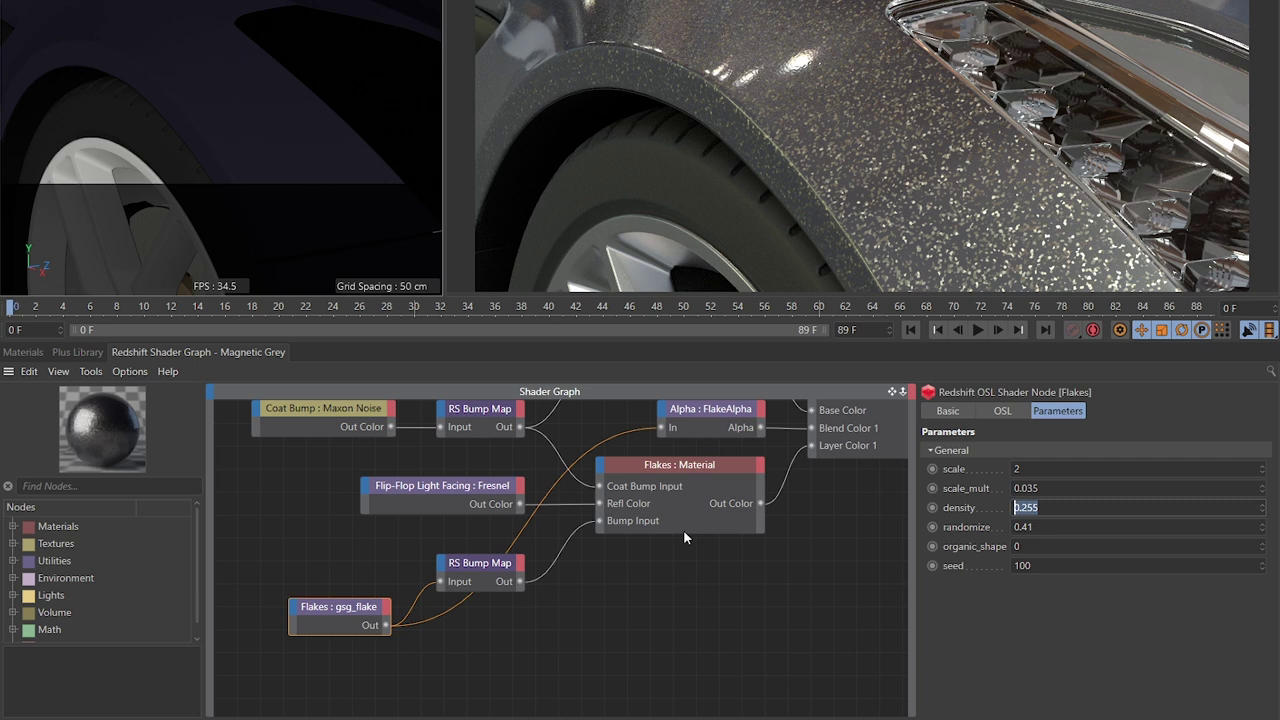
- Set flake density to 1 and try randomize 0.8, 0.1 and 1, settling on 0.25
text(1)
key(Return)
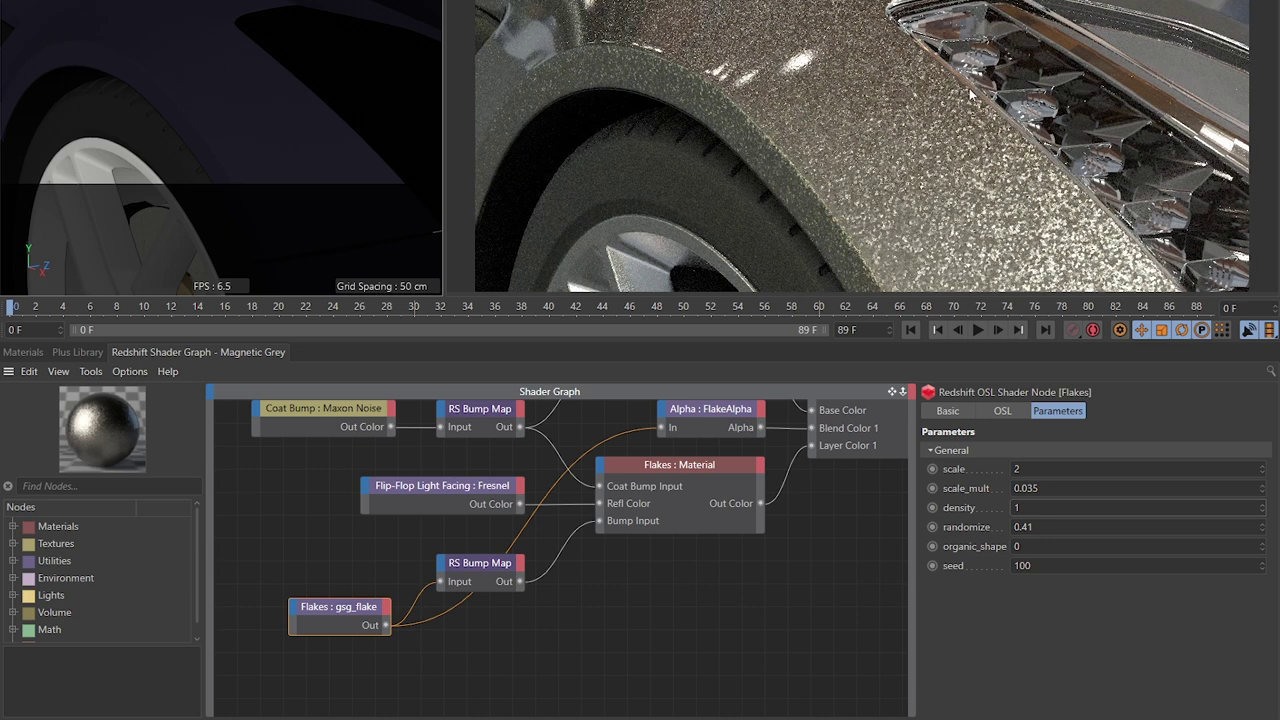
click(1075, 526)
text(0.8)
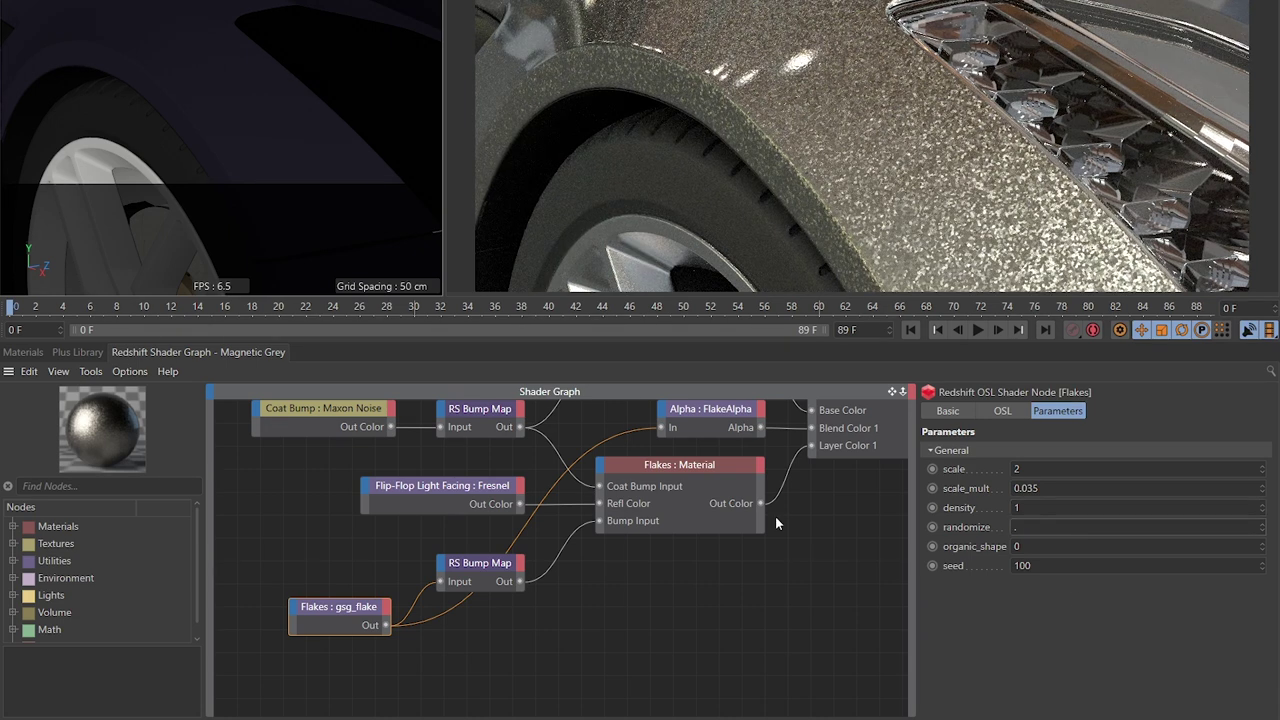
key(Return)
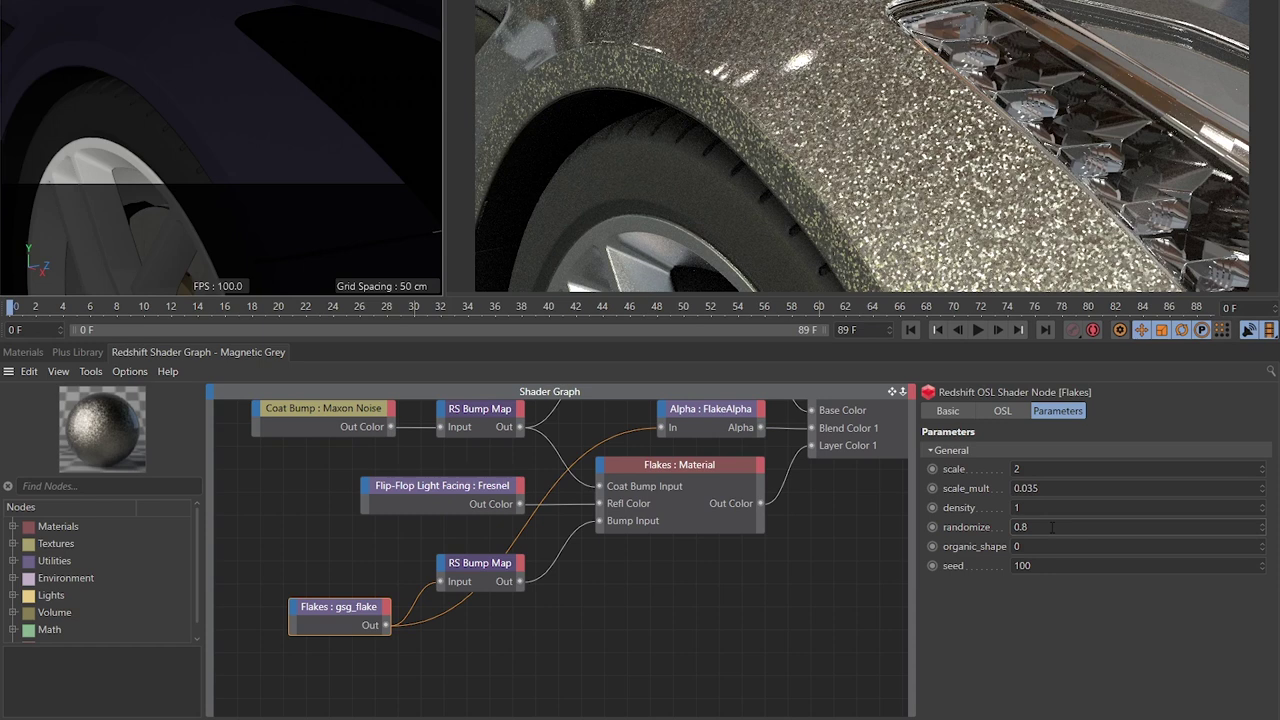
text(0.1)
key(Return)
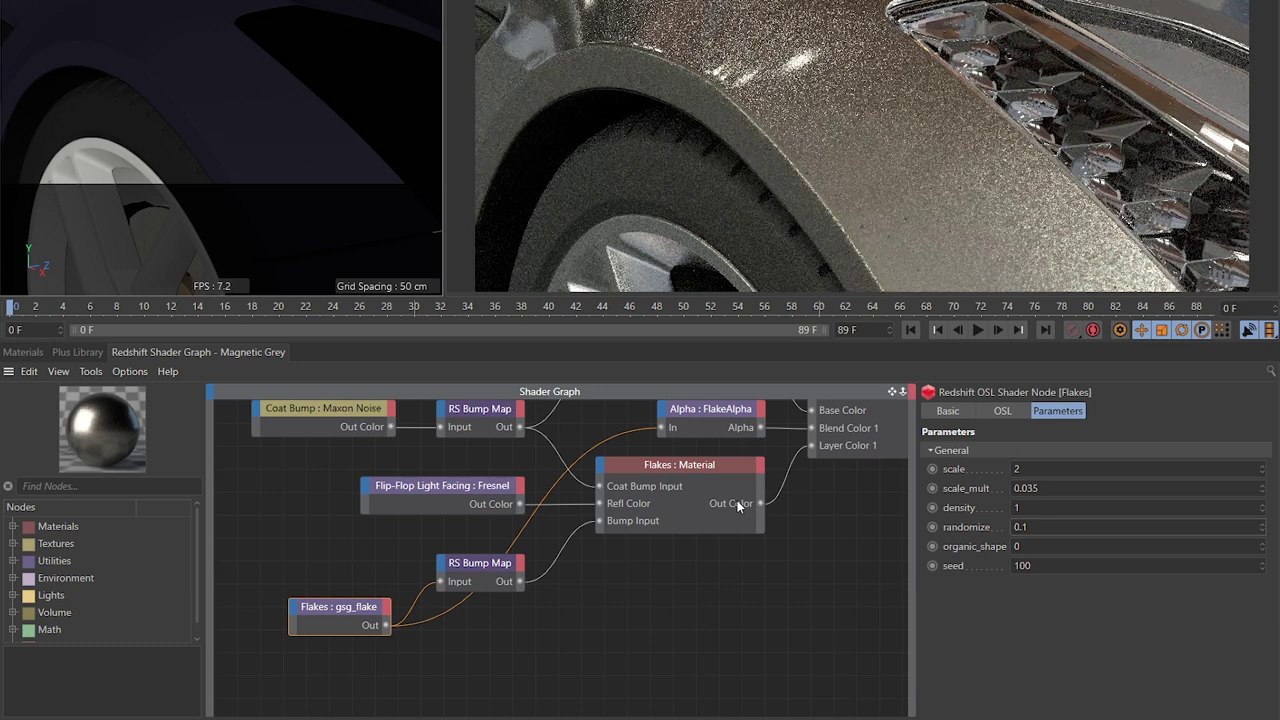
double_click(1122, 527)
text(1)
key(Return)
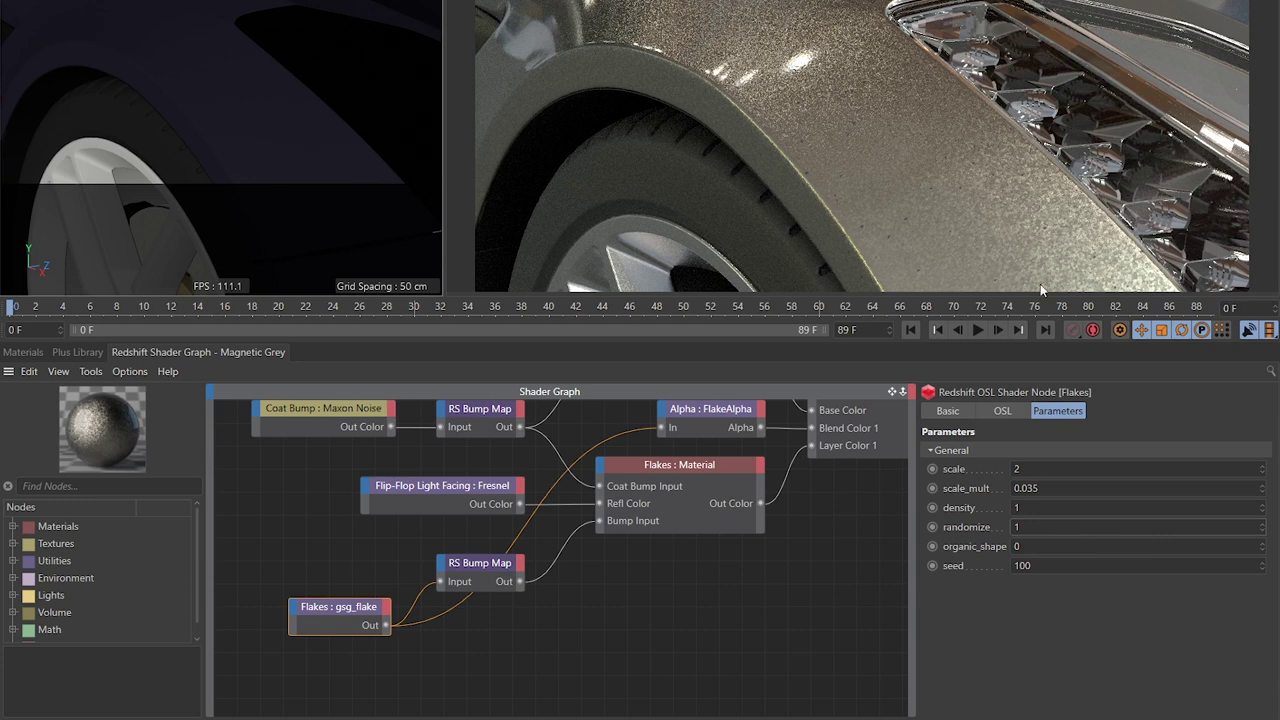
text(0.25)
key(Return)
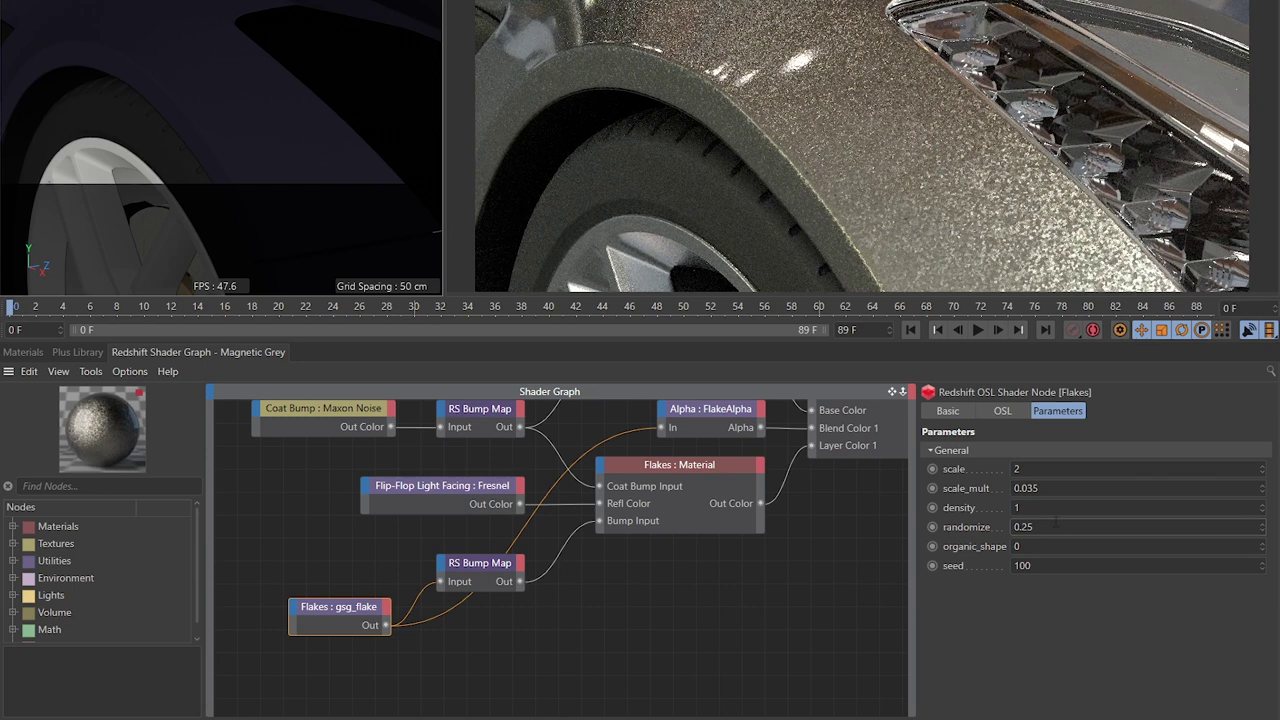
- Set the flake density to 0.4 and the flake scale to 0.25
click(1030, 507)
text(.4)
key(Return)
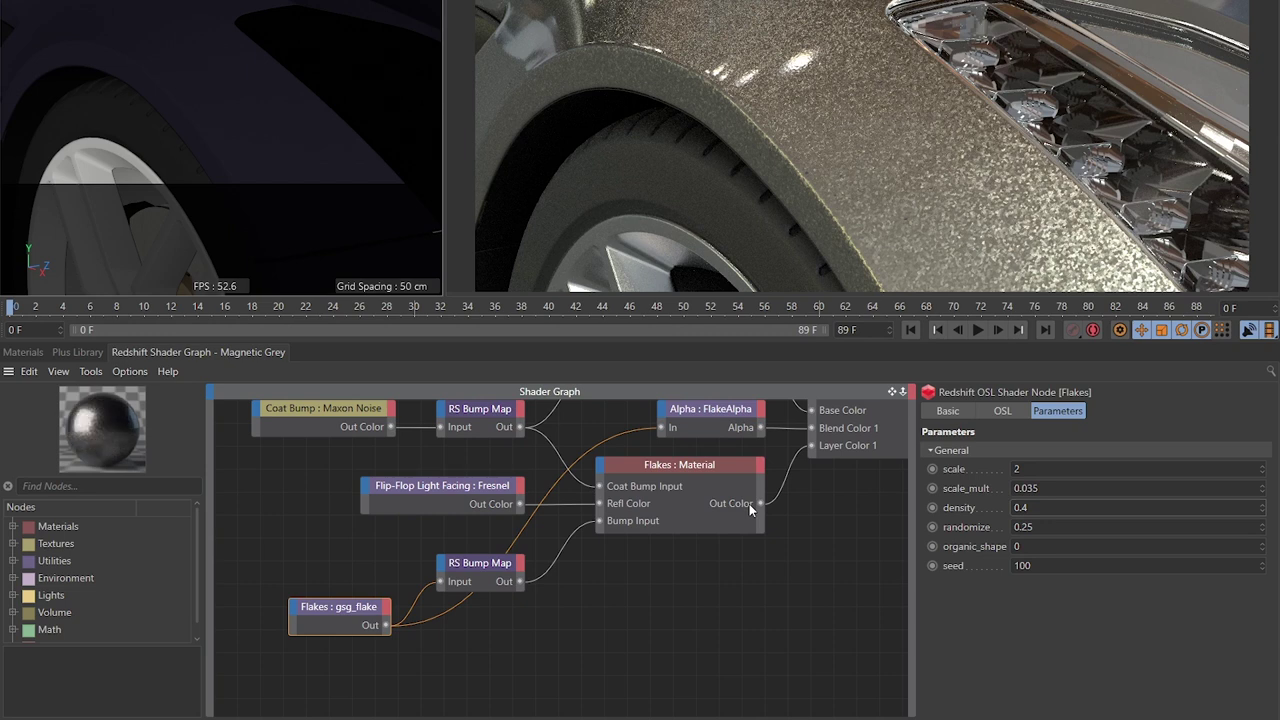
click(1030, 468)
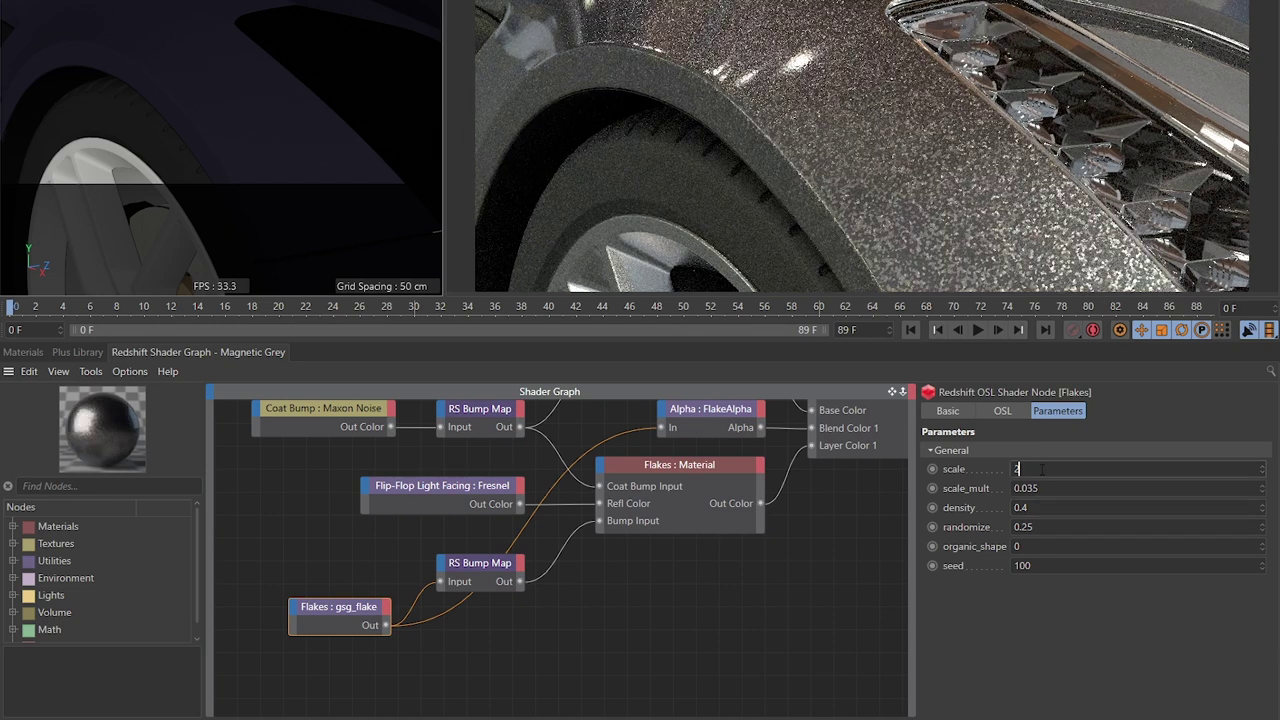
text(0.25)
key(Return)
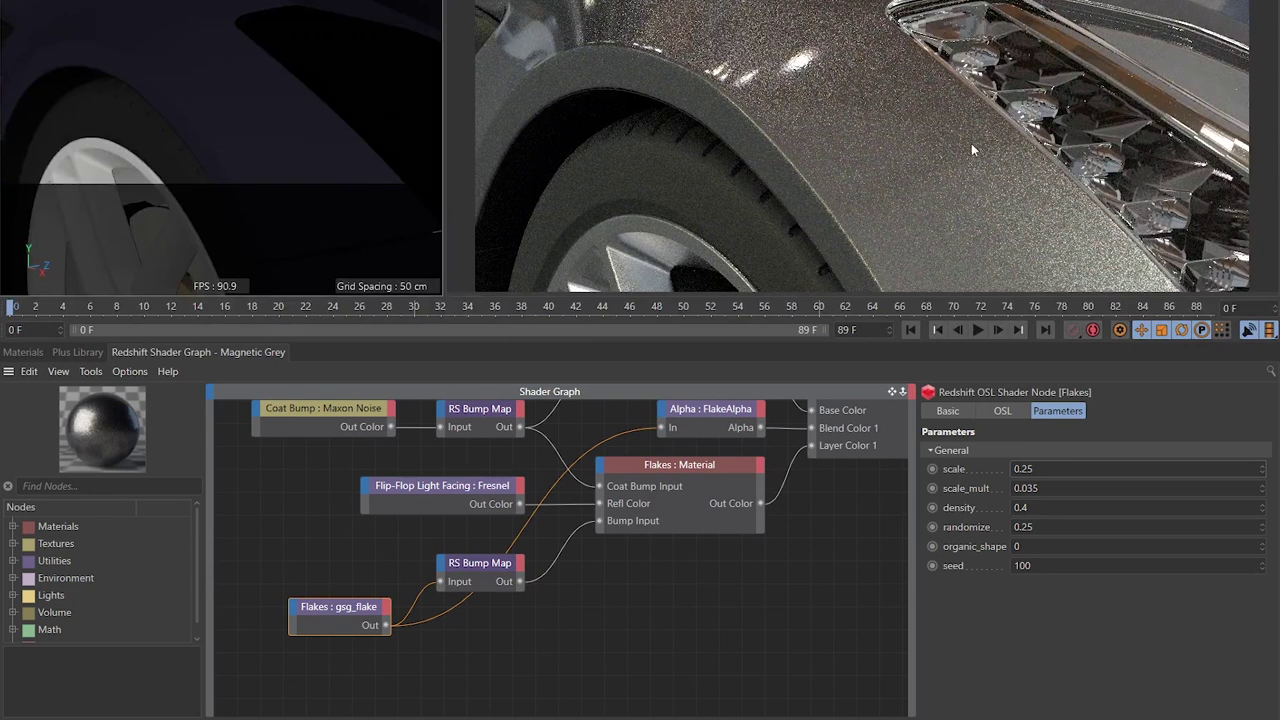
click(478, 455)
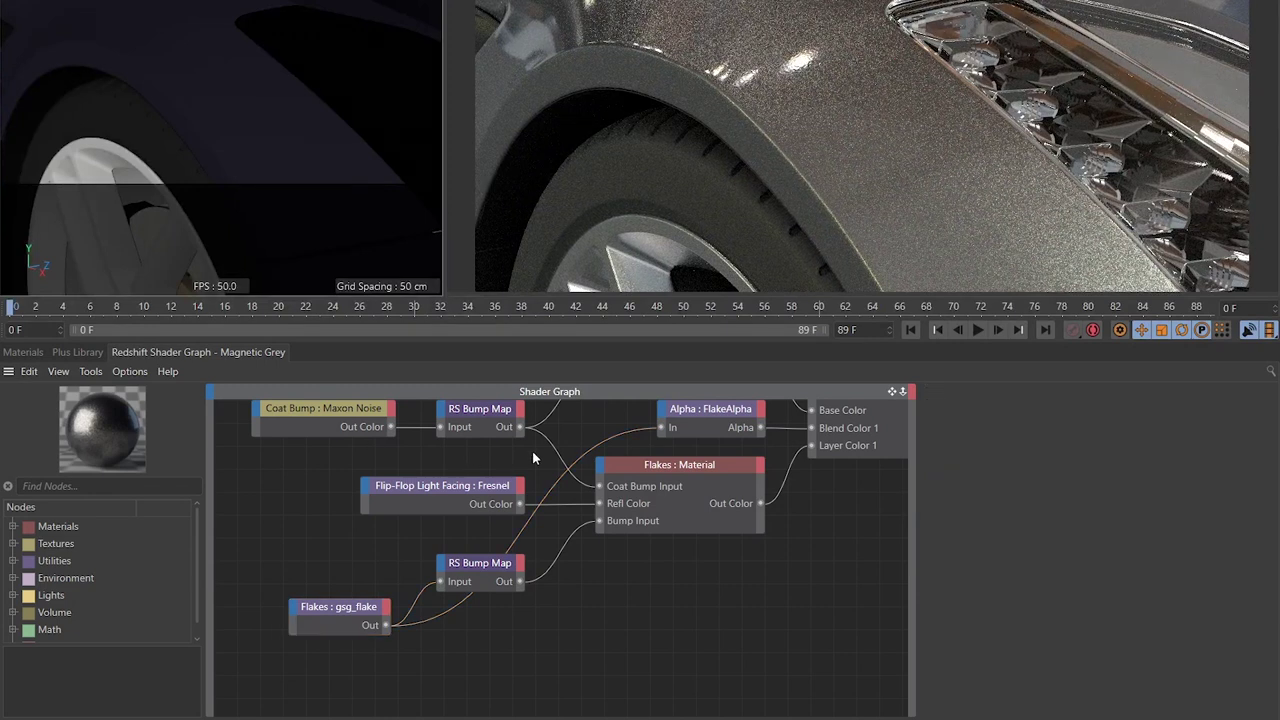
- Set the Base and Specular diffuse colour to H 203°, S 59%, V 58%
middle_drag(603, 426, 551, 543)
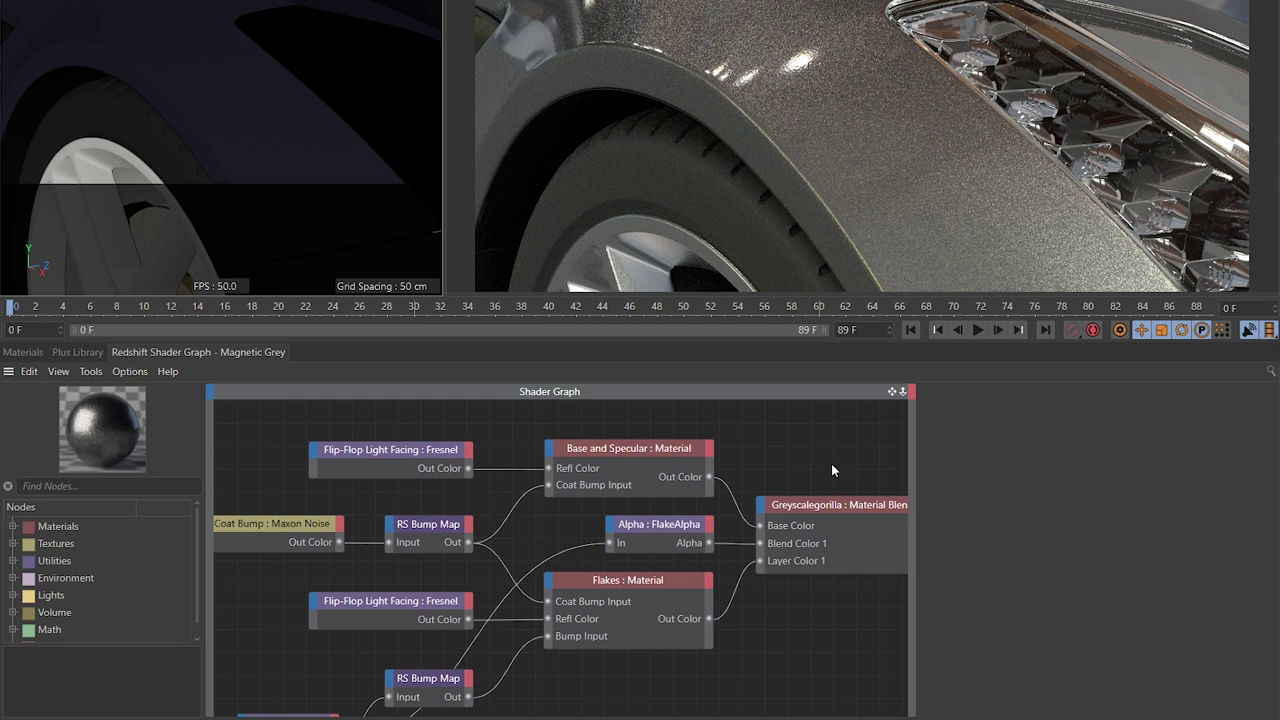
middle_drag(839, 467, 775, 448)
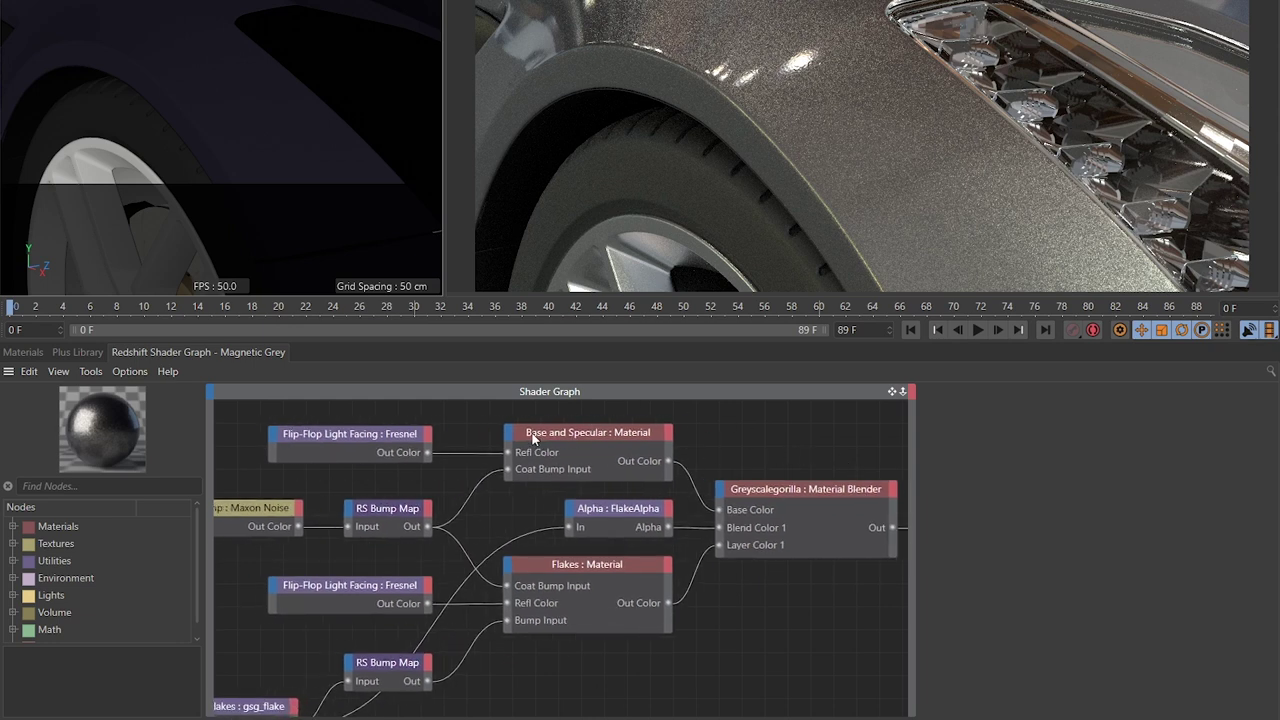
click(603, 436)
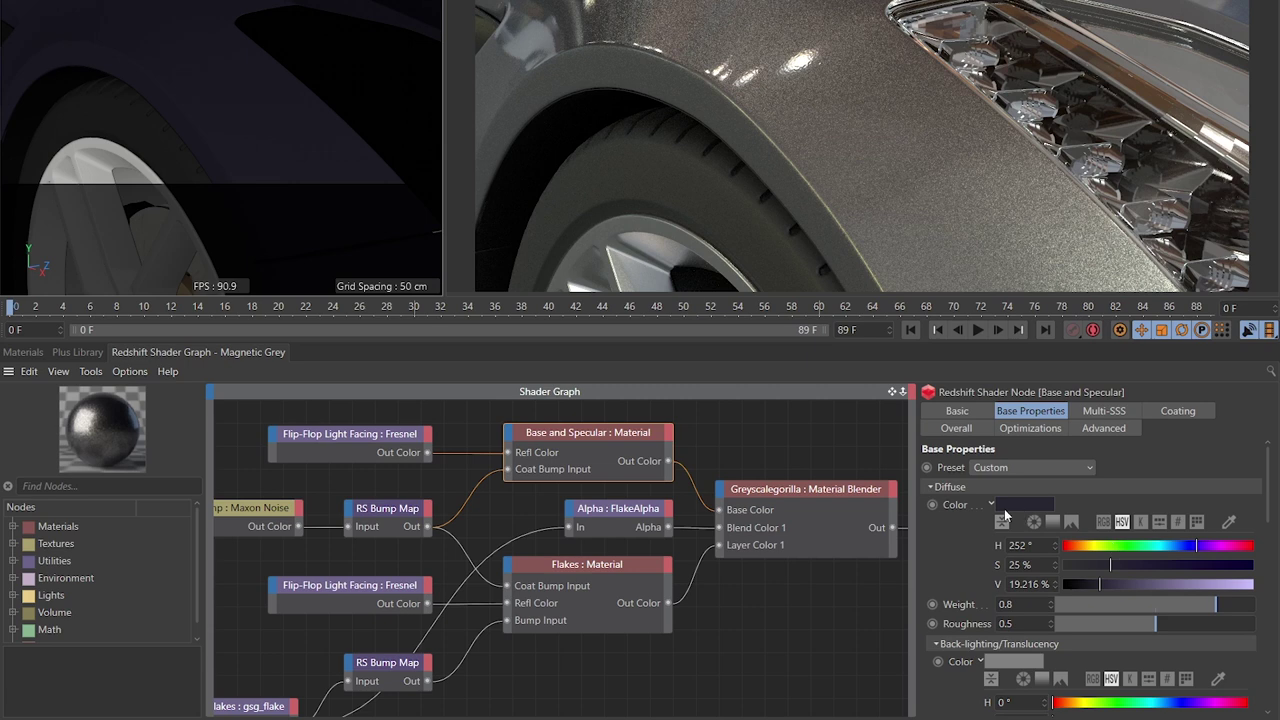
drag(1188, 545, 1172, 546)
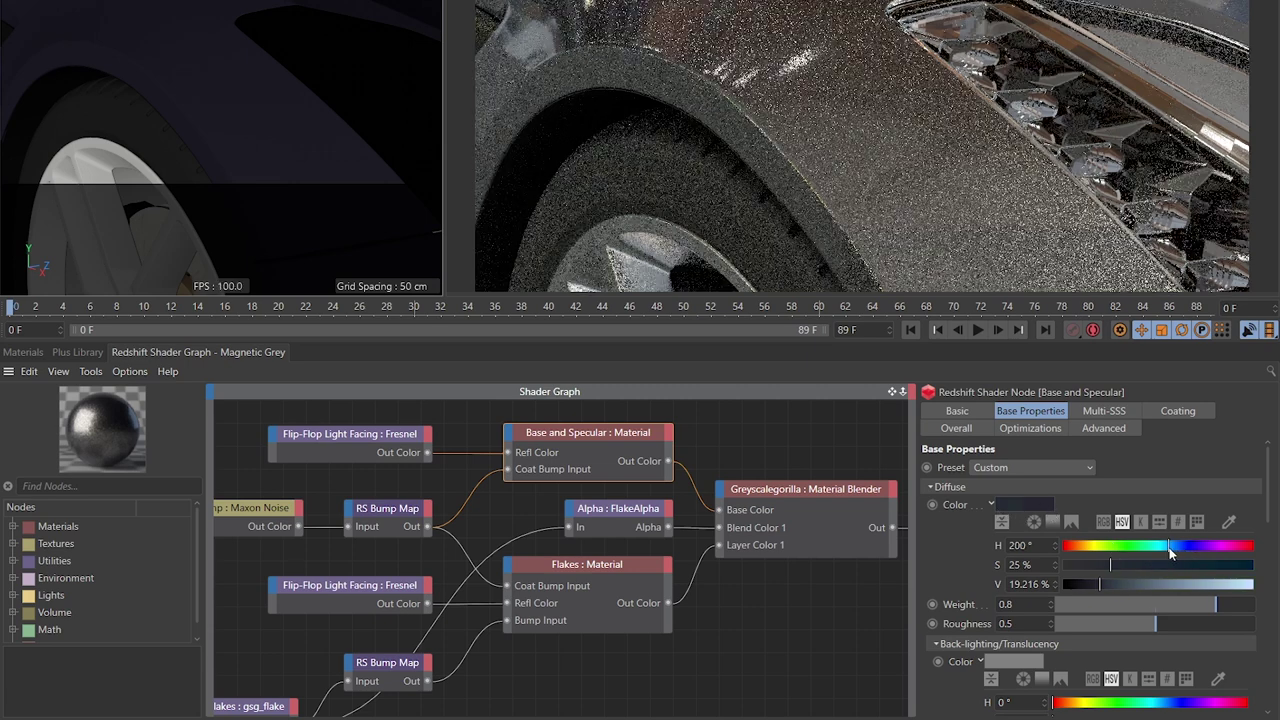
click(1175, 565)
click(1172, 584)
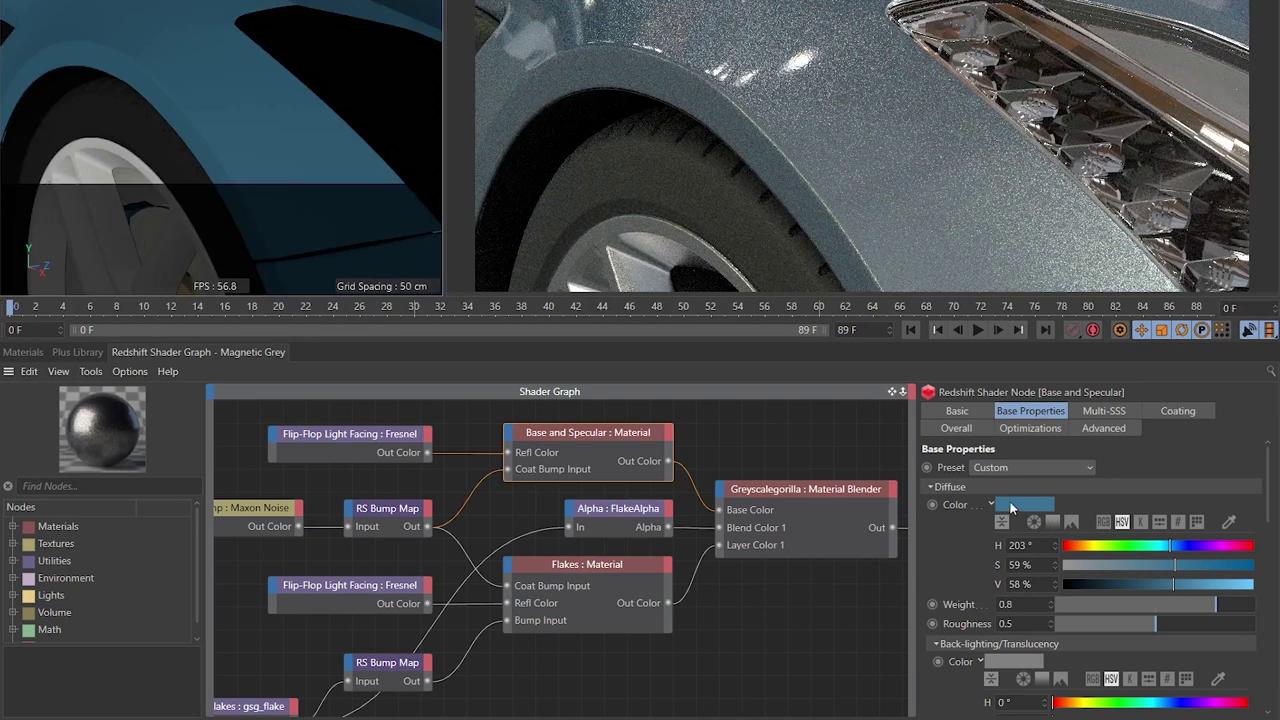
click(342, 462)
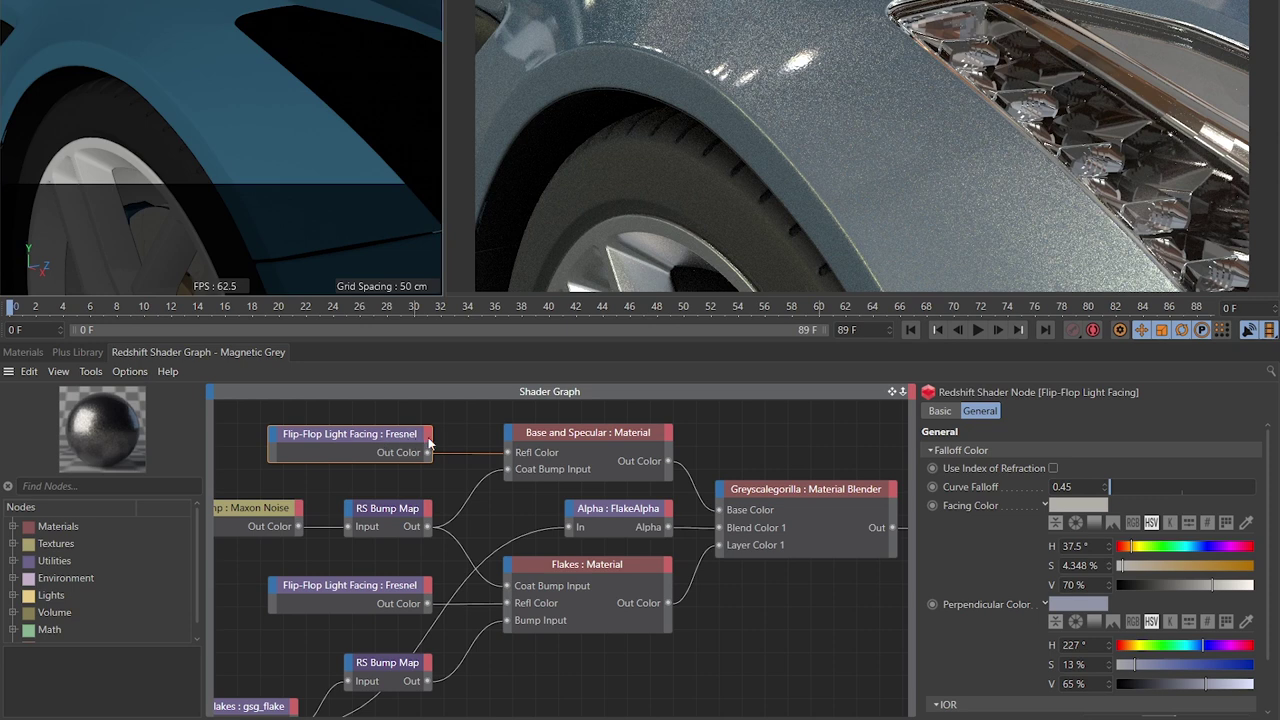
- Set upper flip-flop Fresnel facing colour to H 194° S 43%, perpendicular to H 245° S 54%
click(1190, 546)
click(1175, 565)
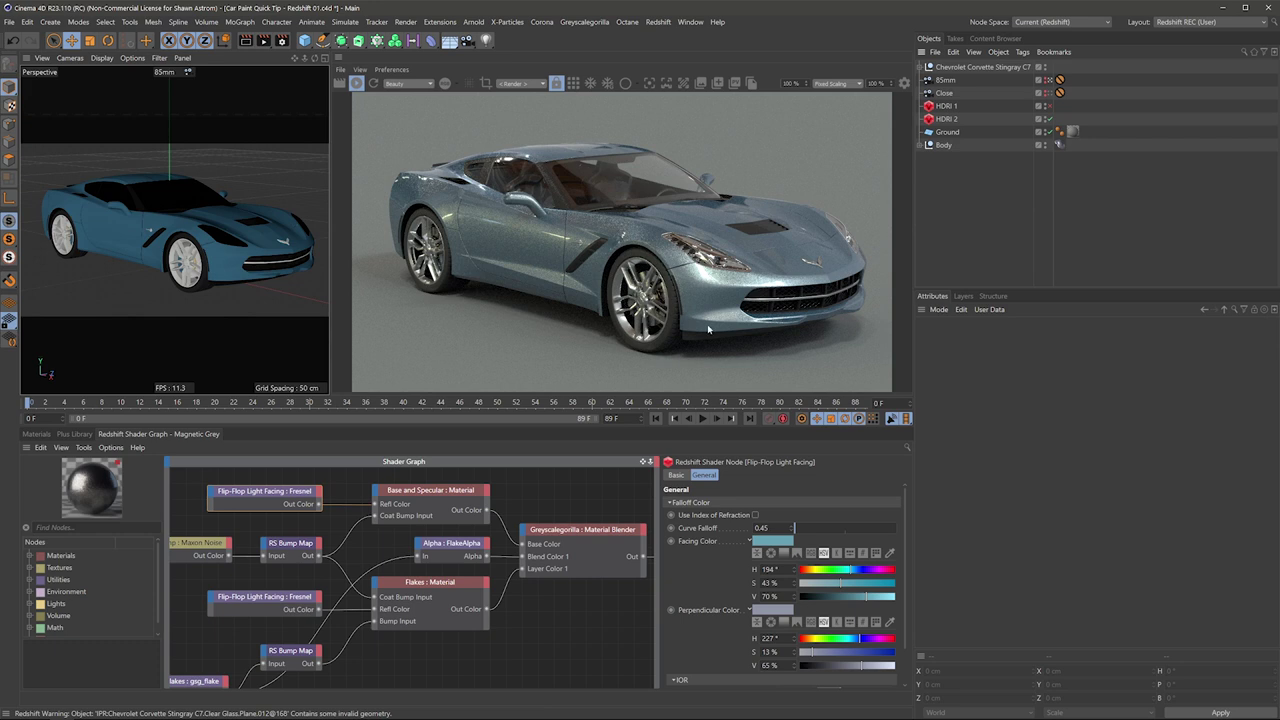
click(862, 638)
click(862, 651)
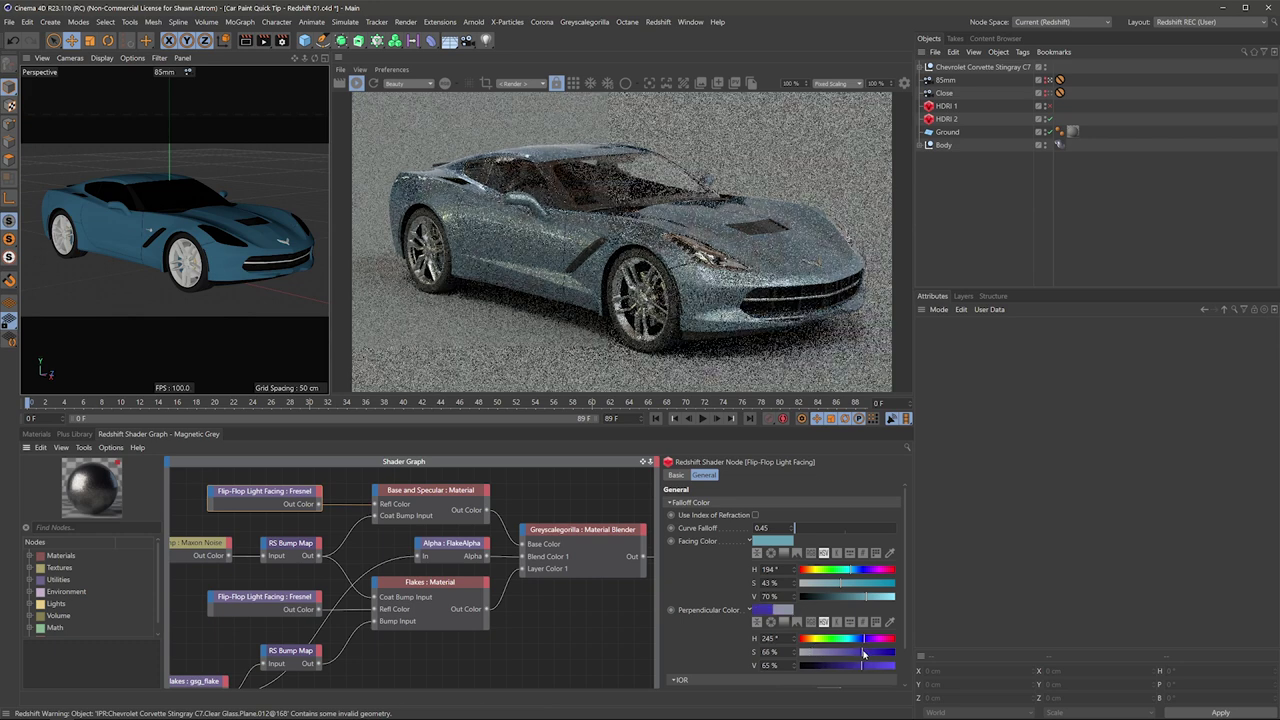
click(851, 651)
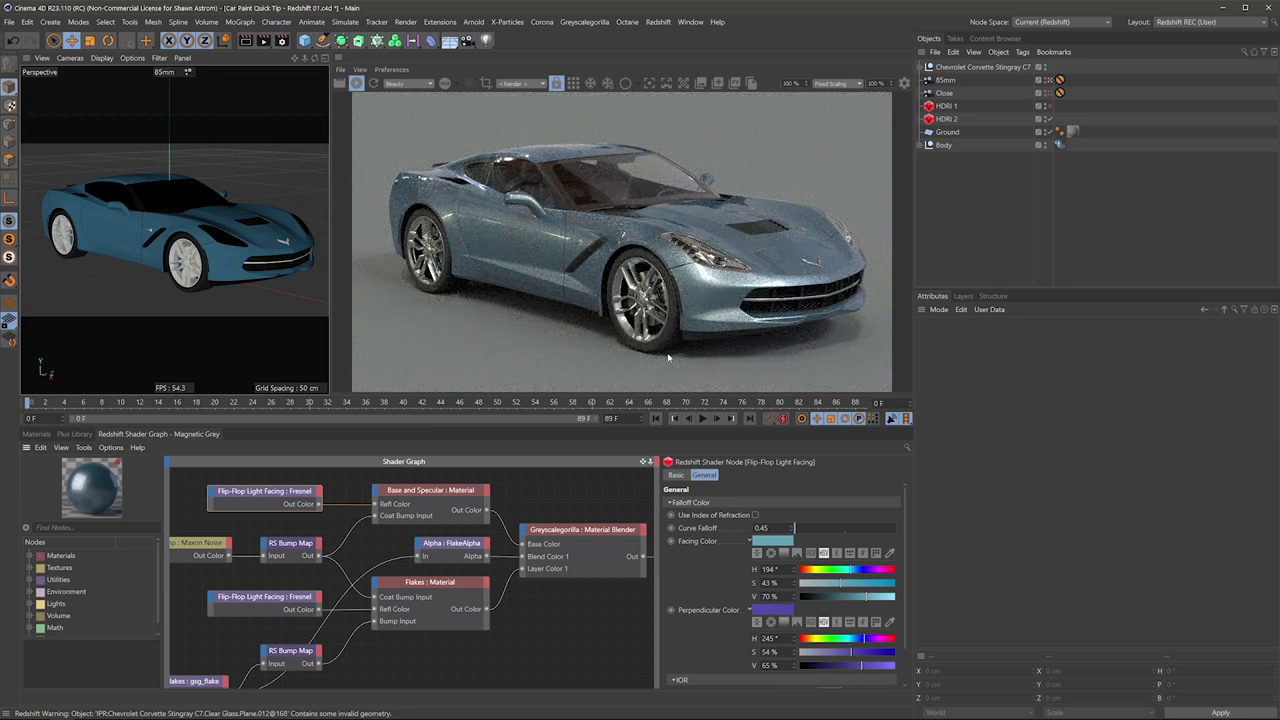
click(303, 592)
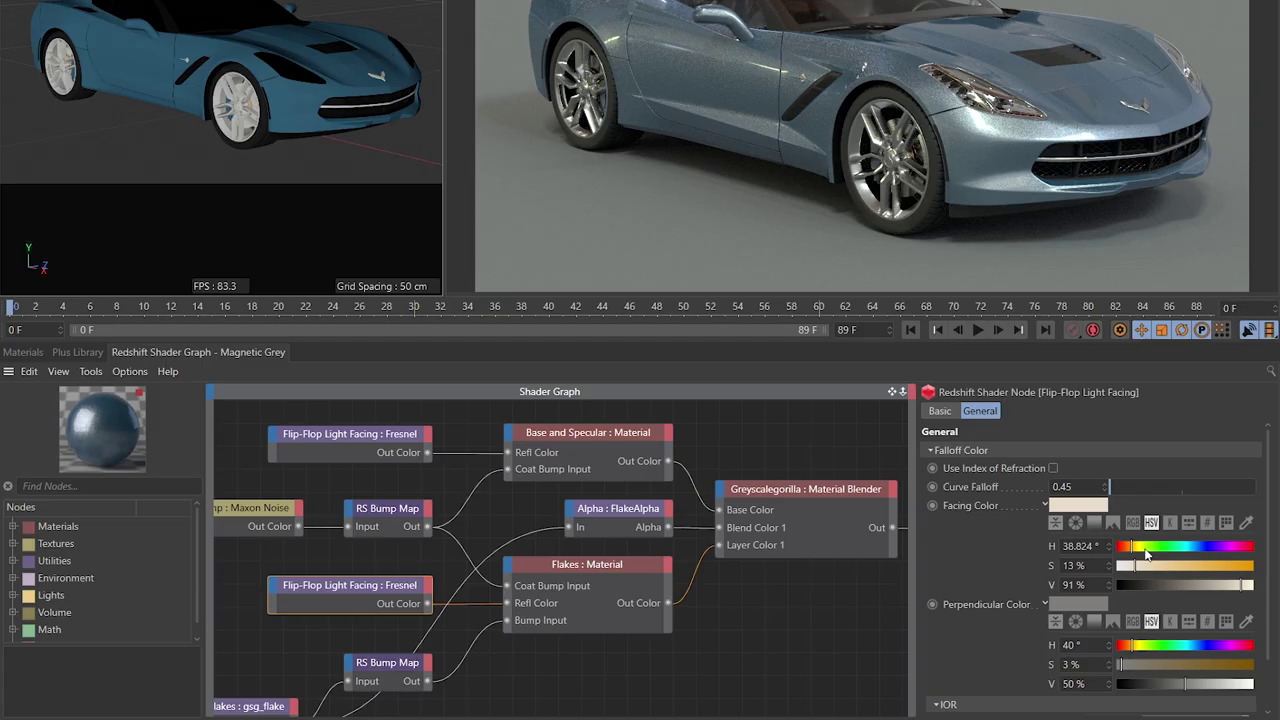
- Set the lower flip-flop Fresnel facing colour to H 100° and perpendicular to H 141°, S 48%
click(826, 569)
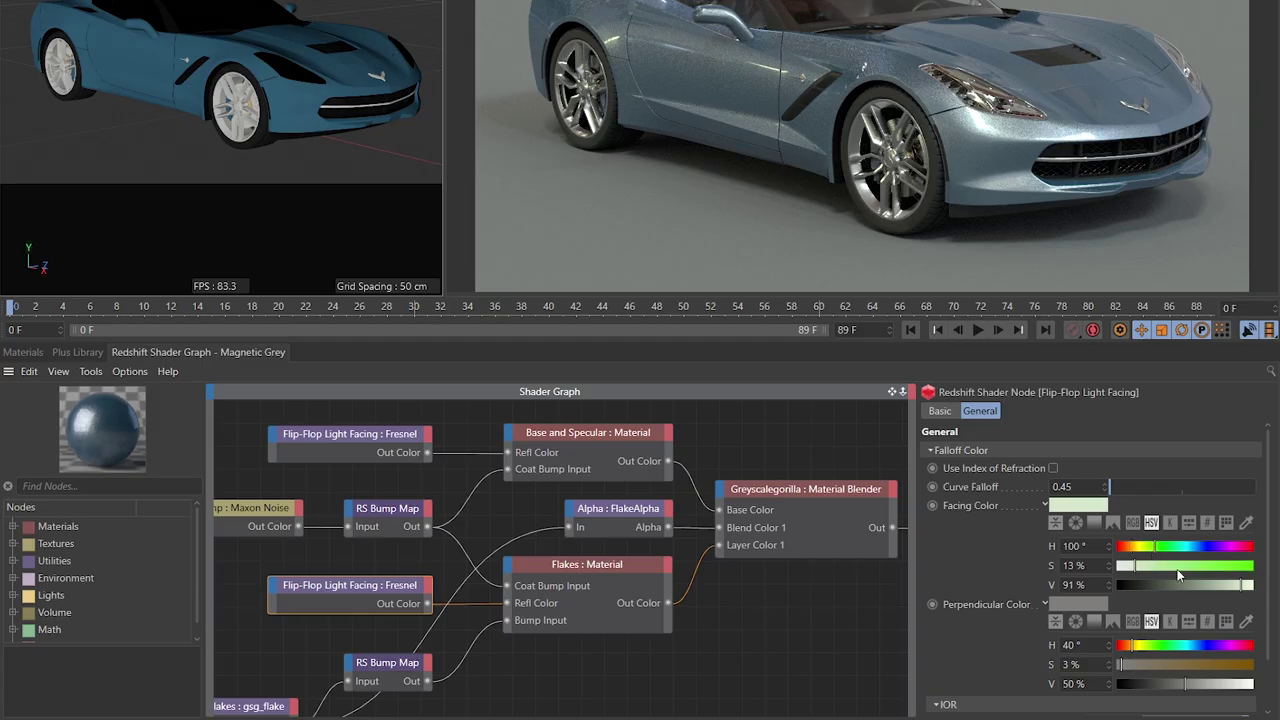
drag(1174, 566, 1195, 566)
click(1078, 604)
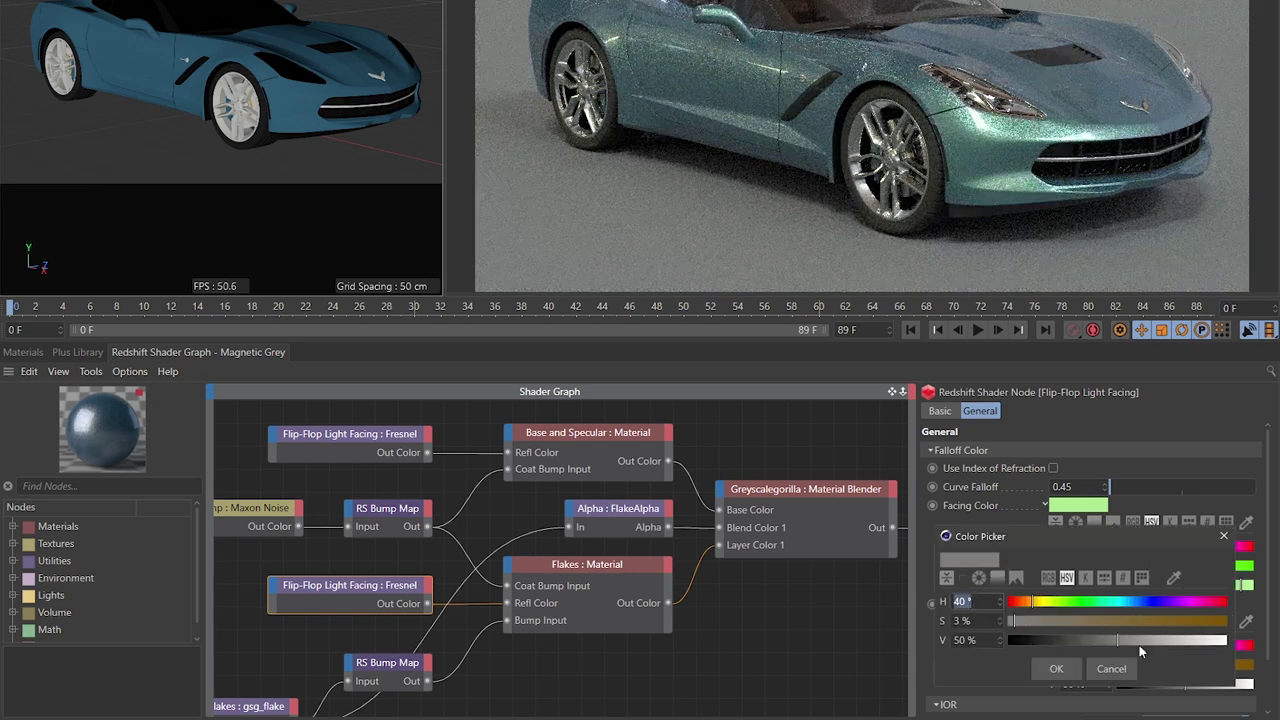
click(1111, 668)
click(1171, 645)
click(1183, 666)
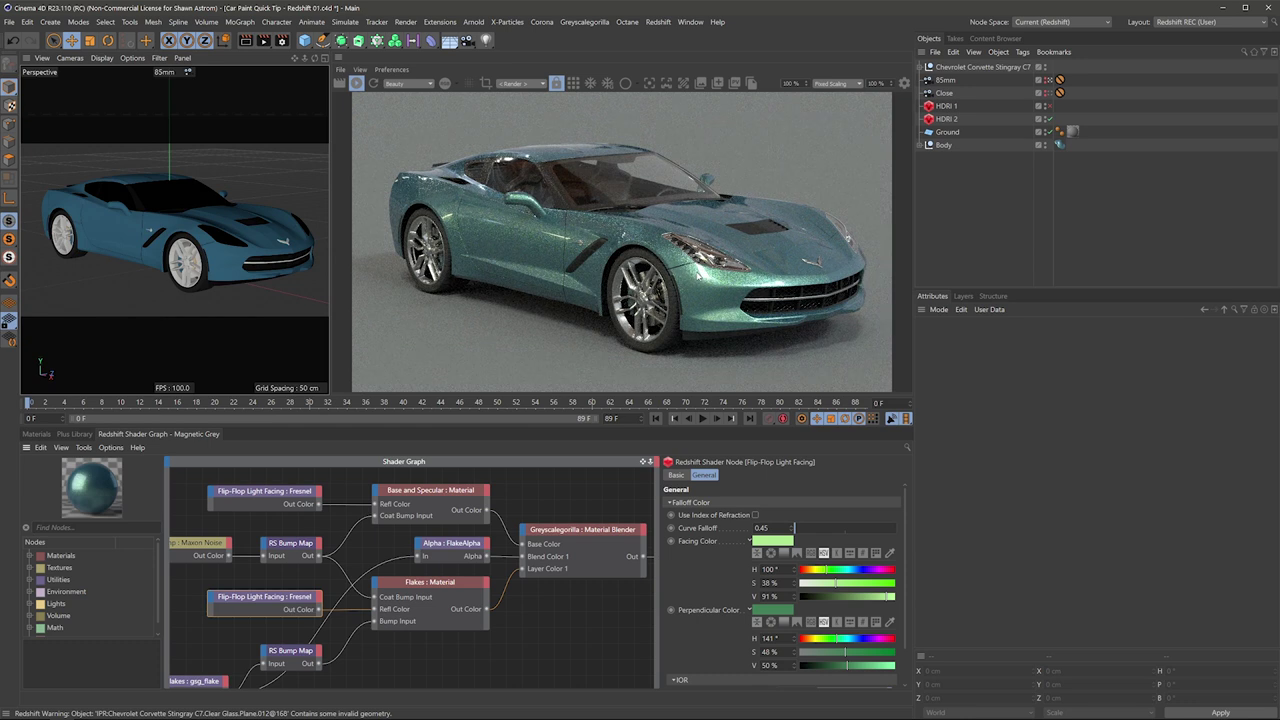
click(74, 434)
click(276, 530)
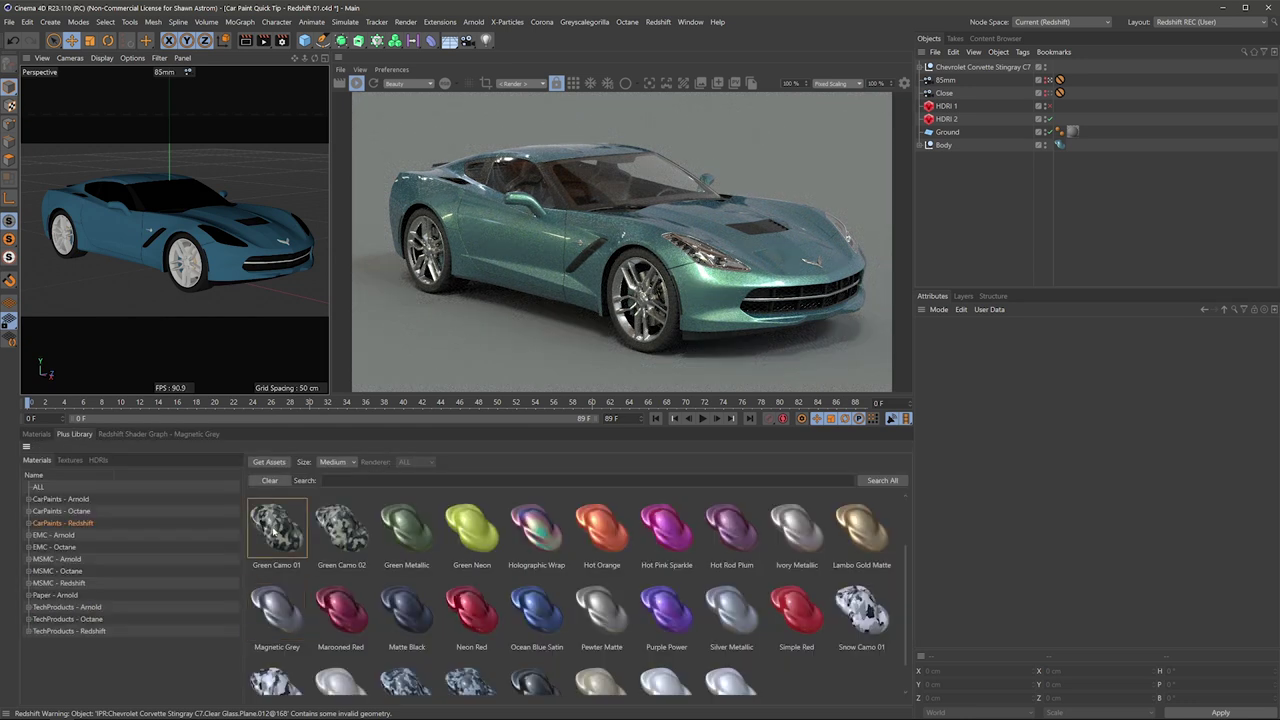
- Apply Green Camo 01, then Tech Camo 01 to Body, and toggle the HDRI 2 light
drag(924, 234, 1082, 140)
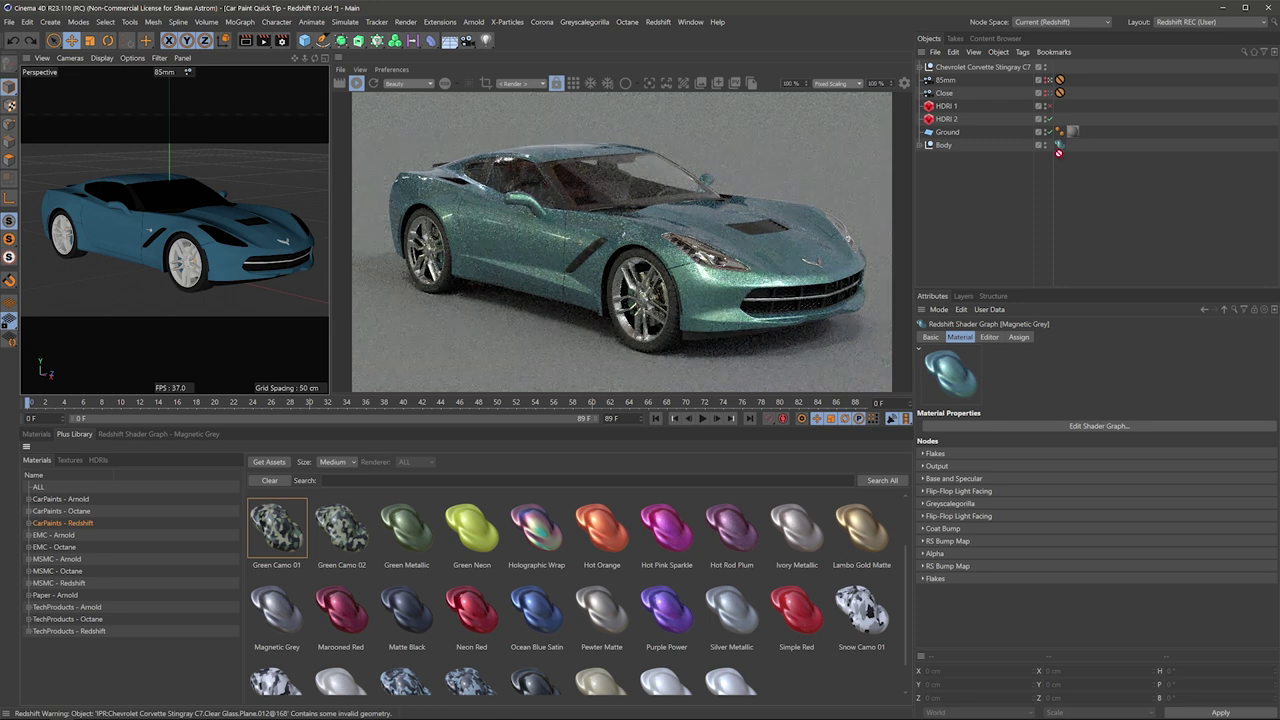
drag(1060, 152, 1058, 145)
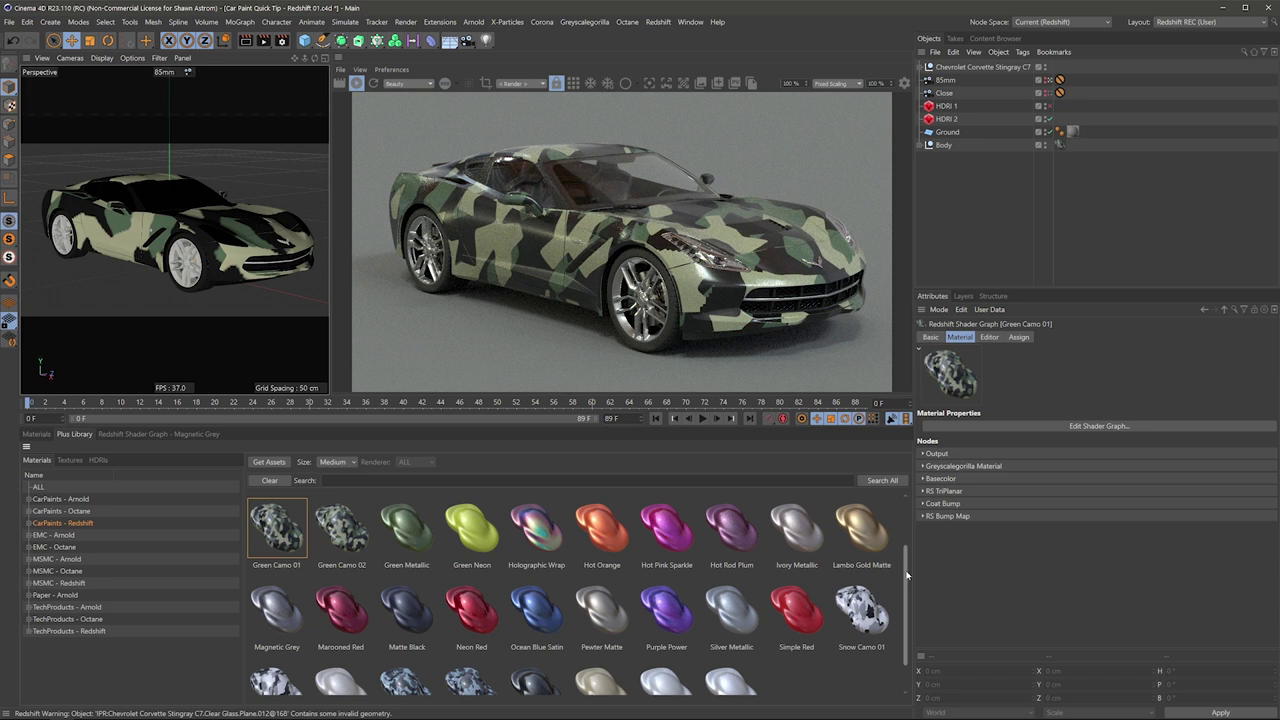
scroll(903, 565, down, 1)
drag(409, 656, 1063, 150)
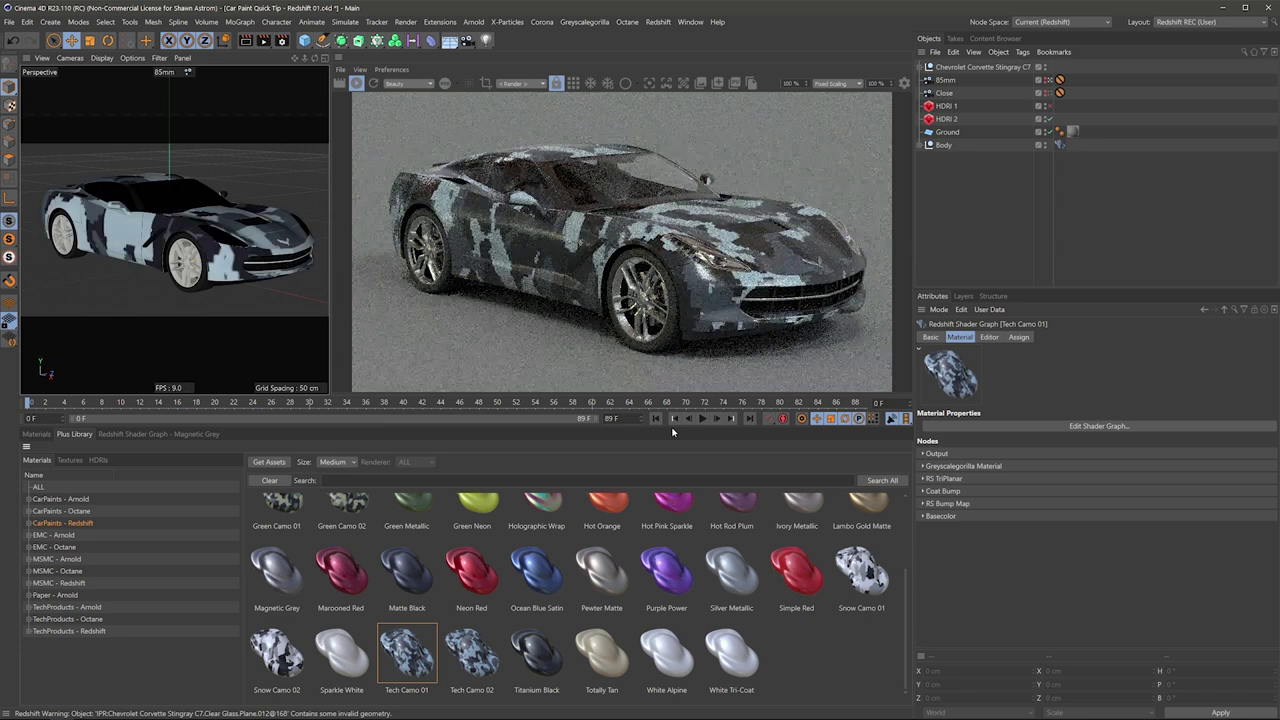
click(1049, 120)
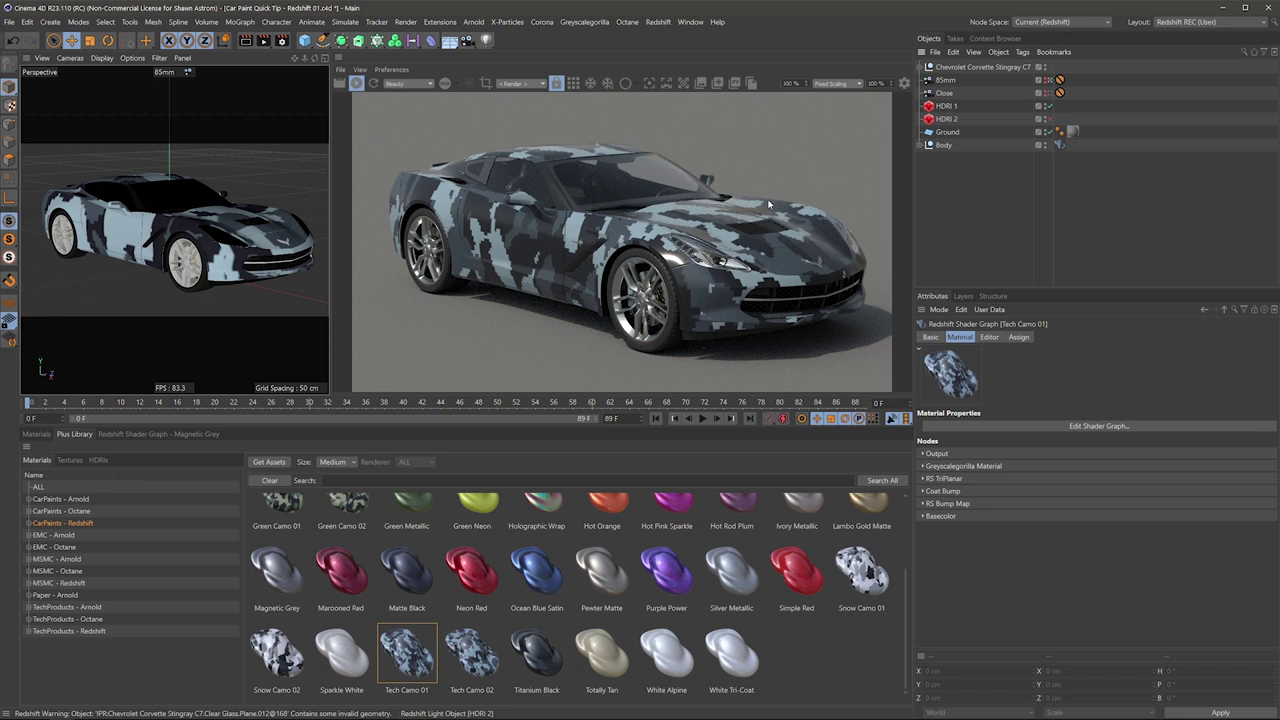